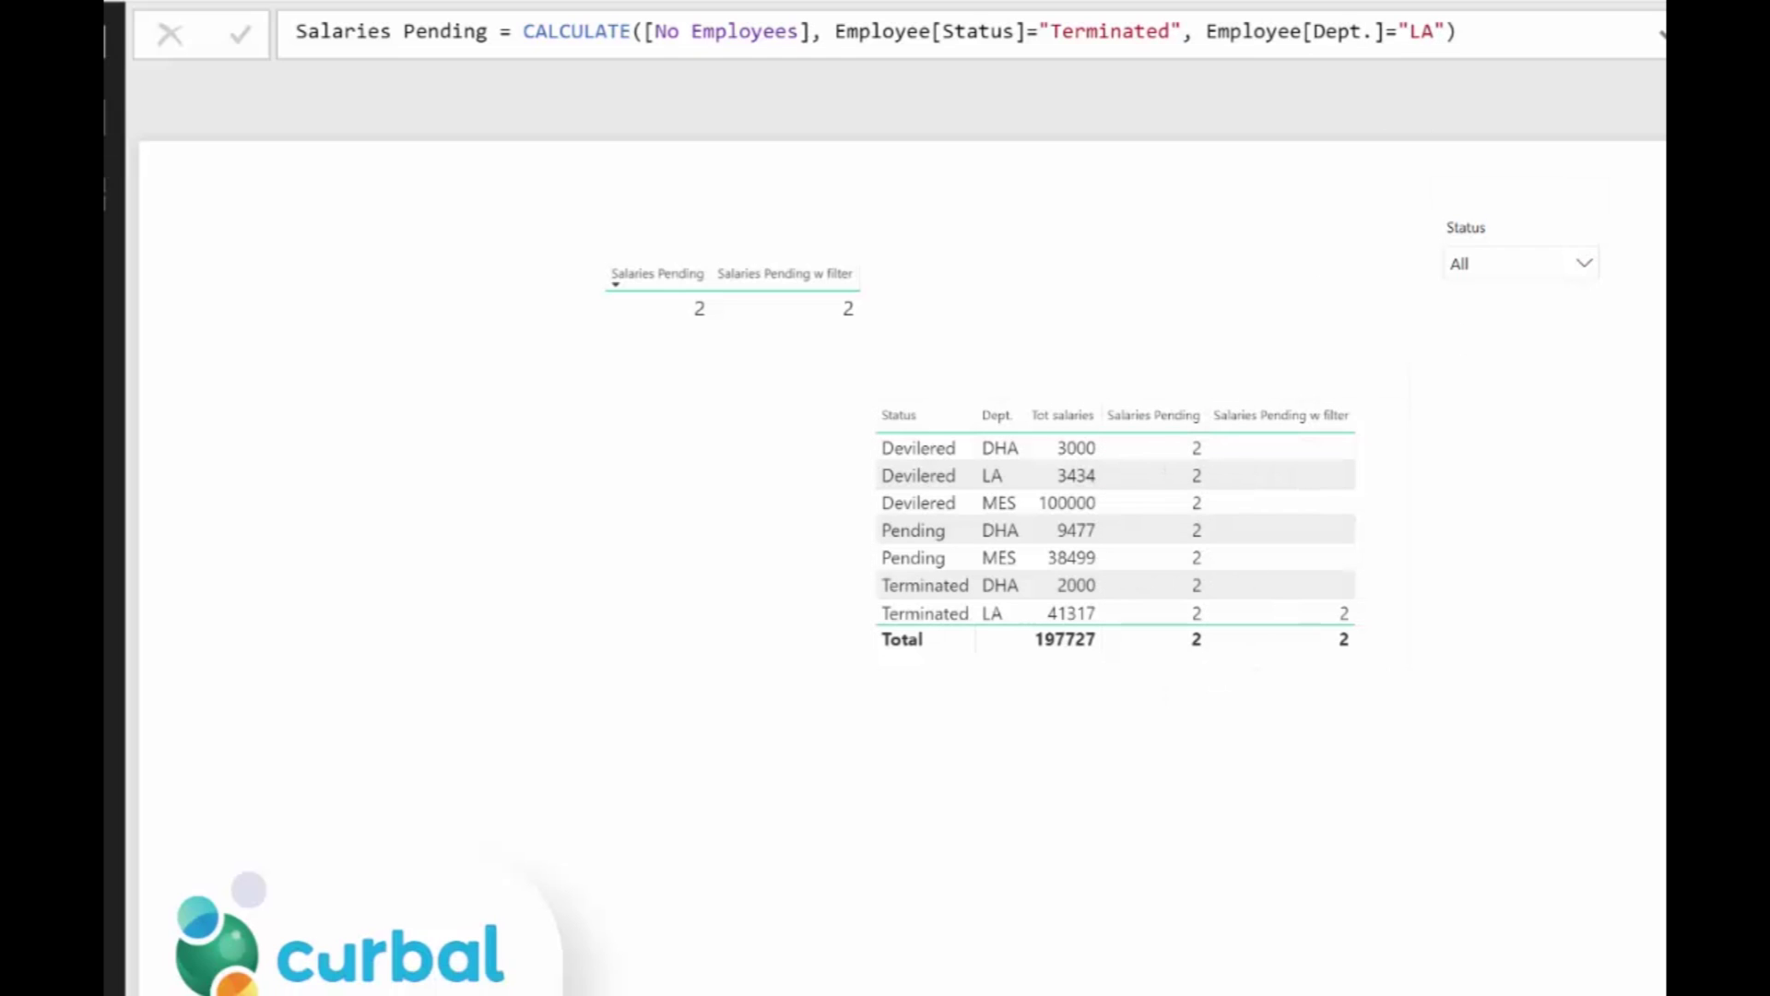
- Review the Salaries Pending formula, leave it unchanged, and bring up the KEEPFILTERS documentation
key("Escape")
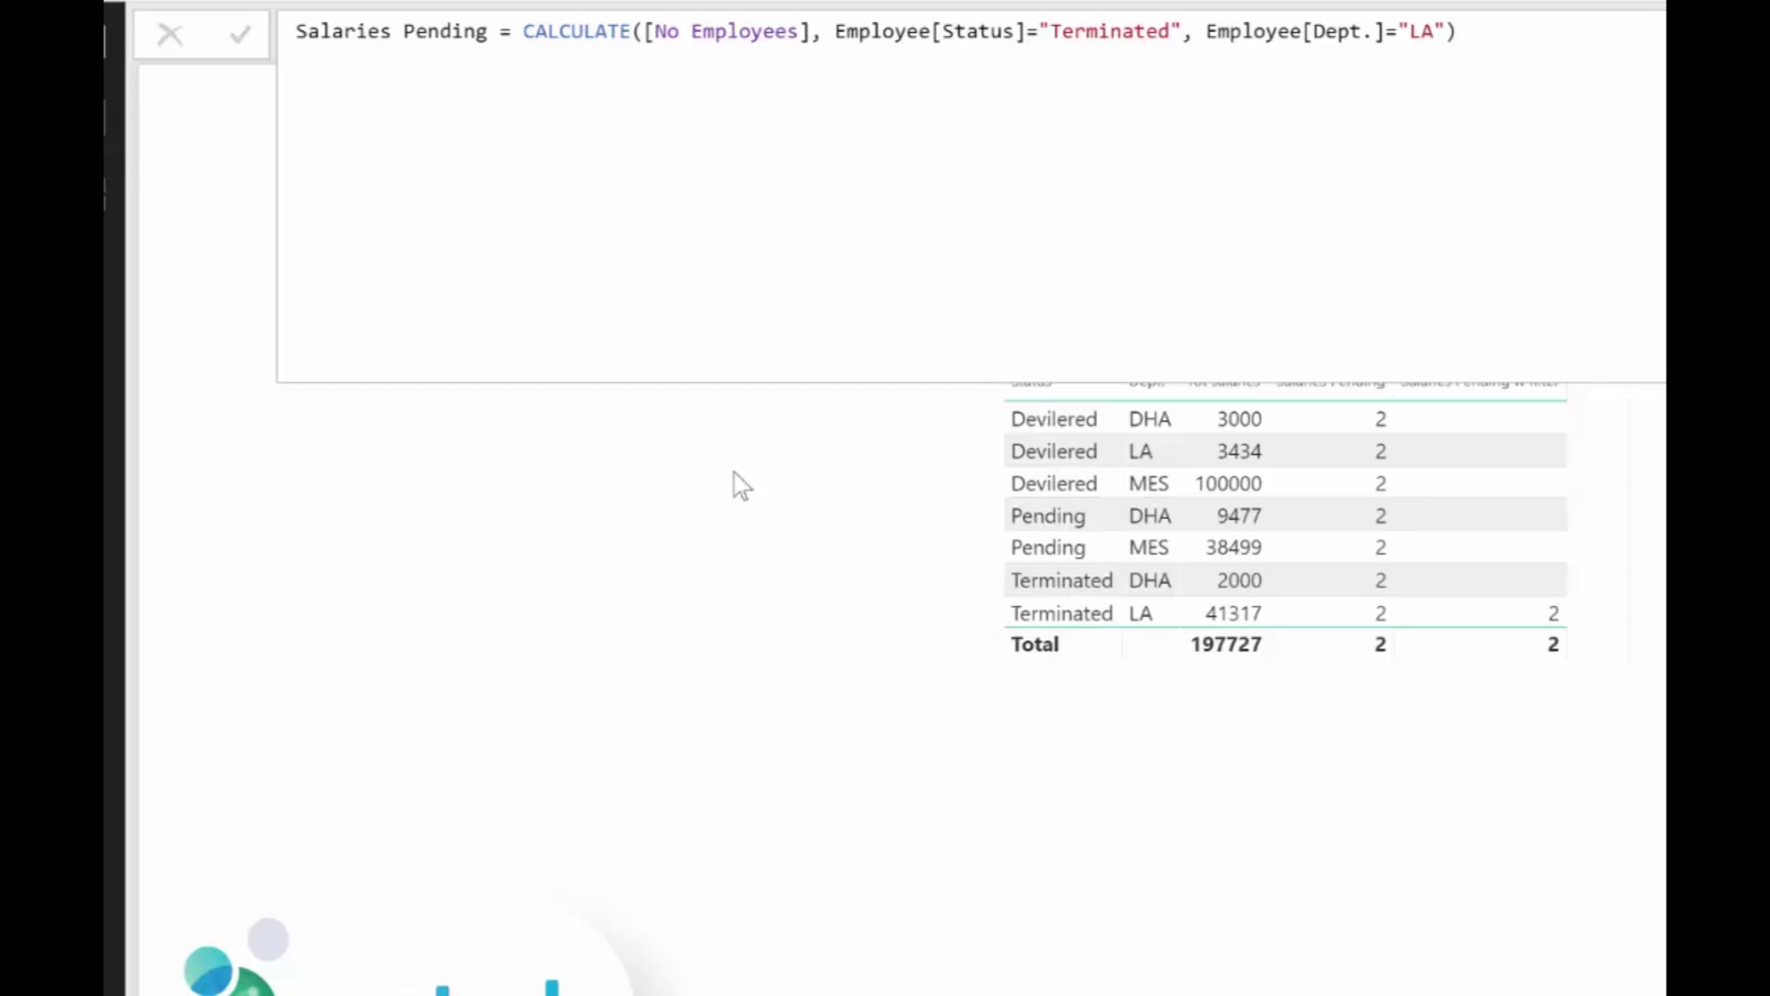
left_click(1459, 31)
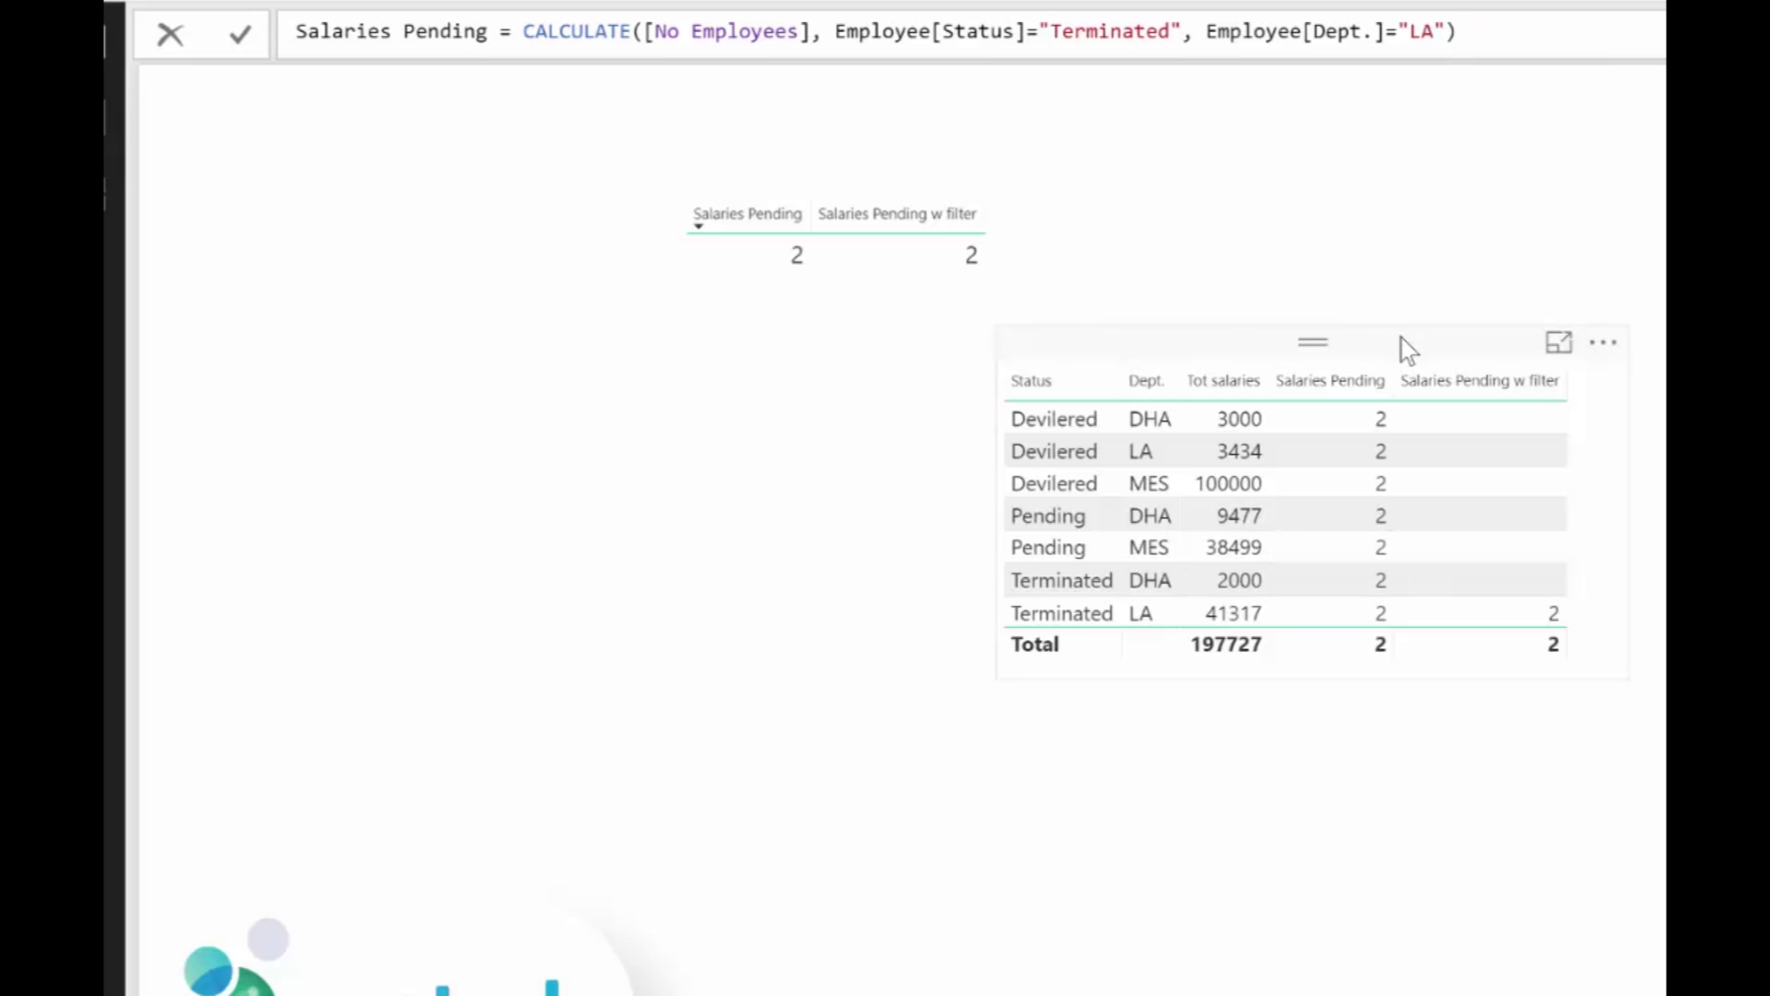
key("Return")
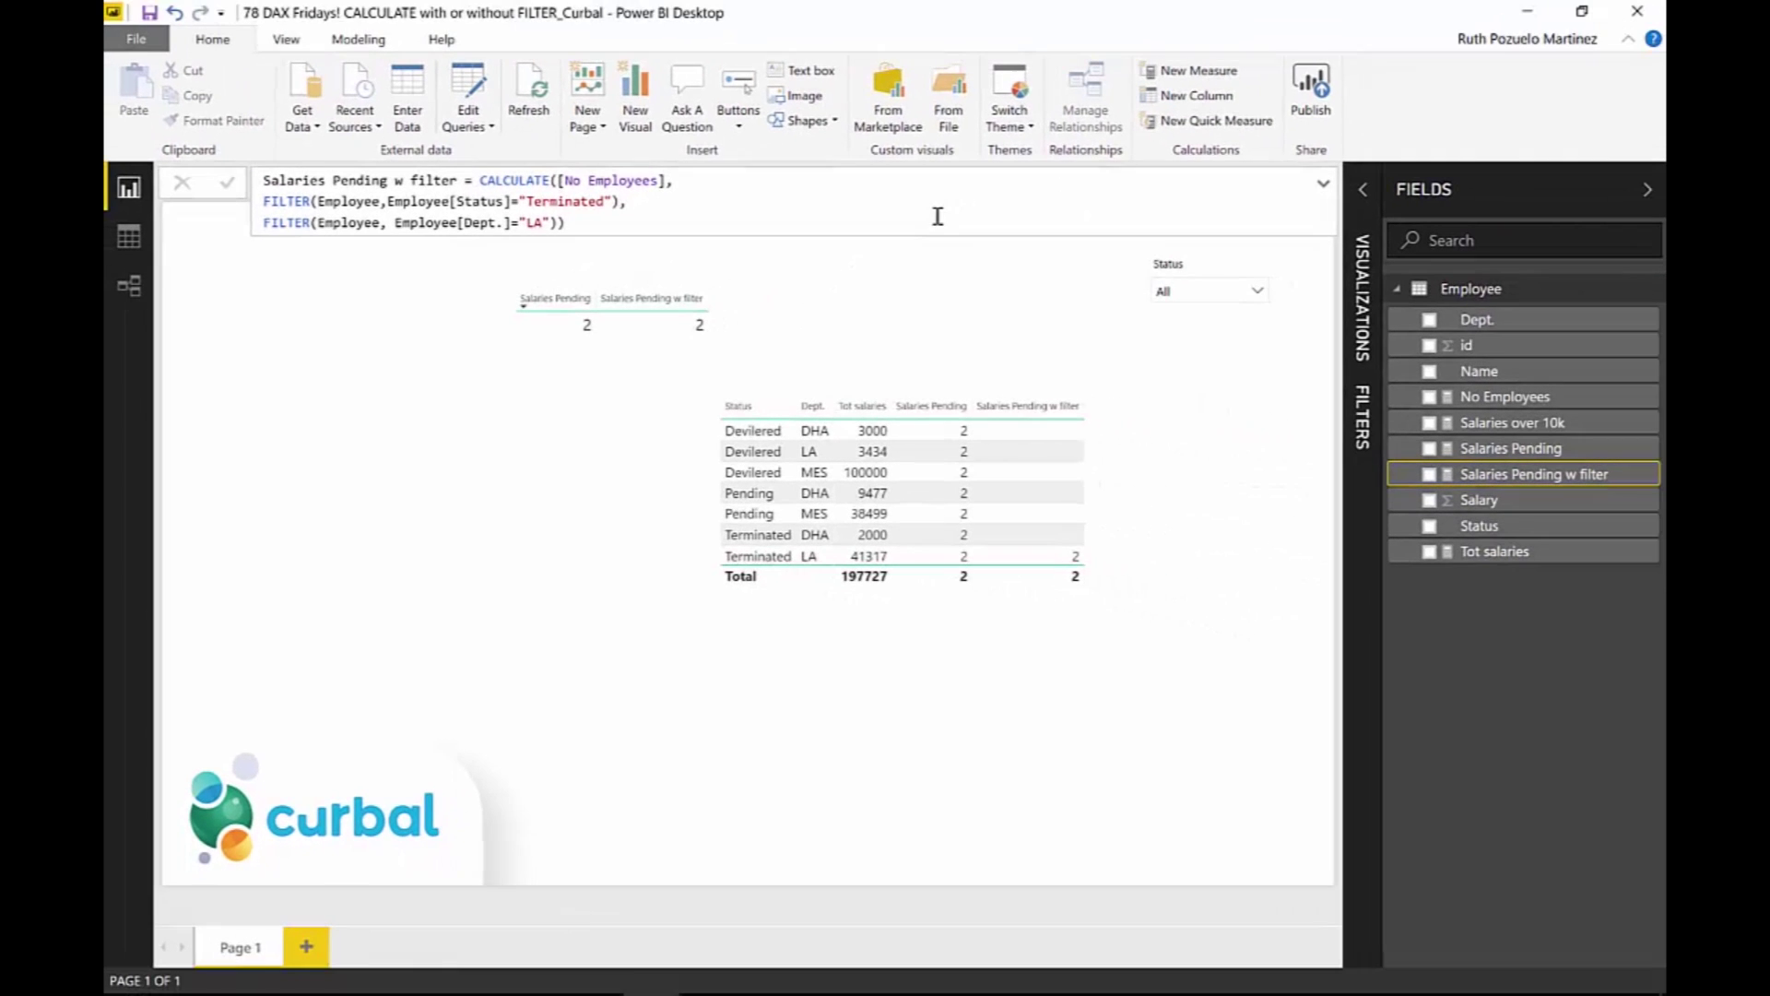
key("alt+Tab")
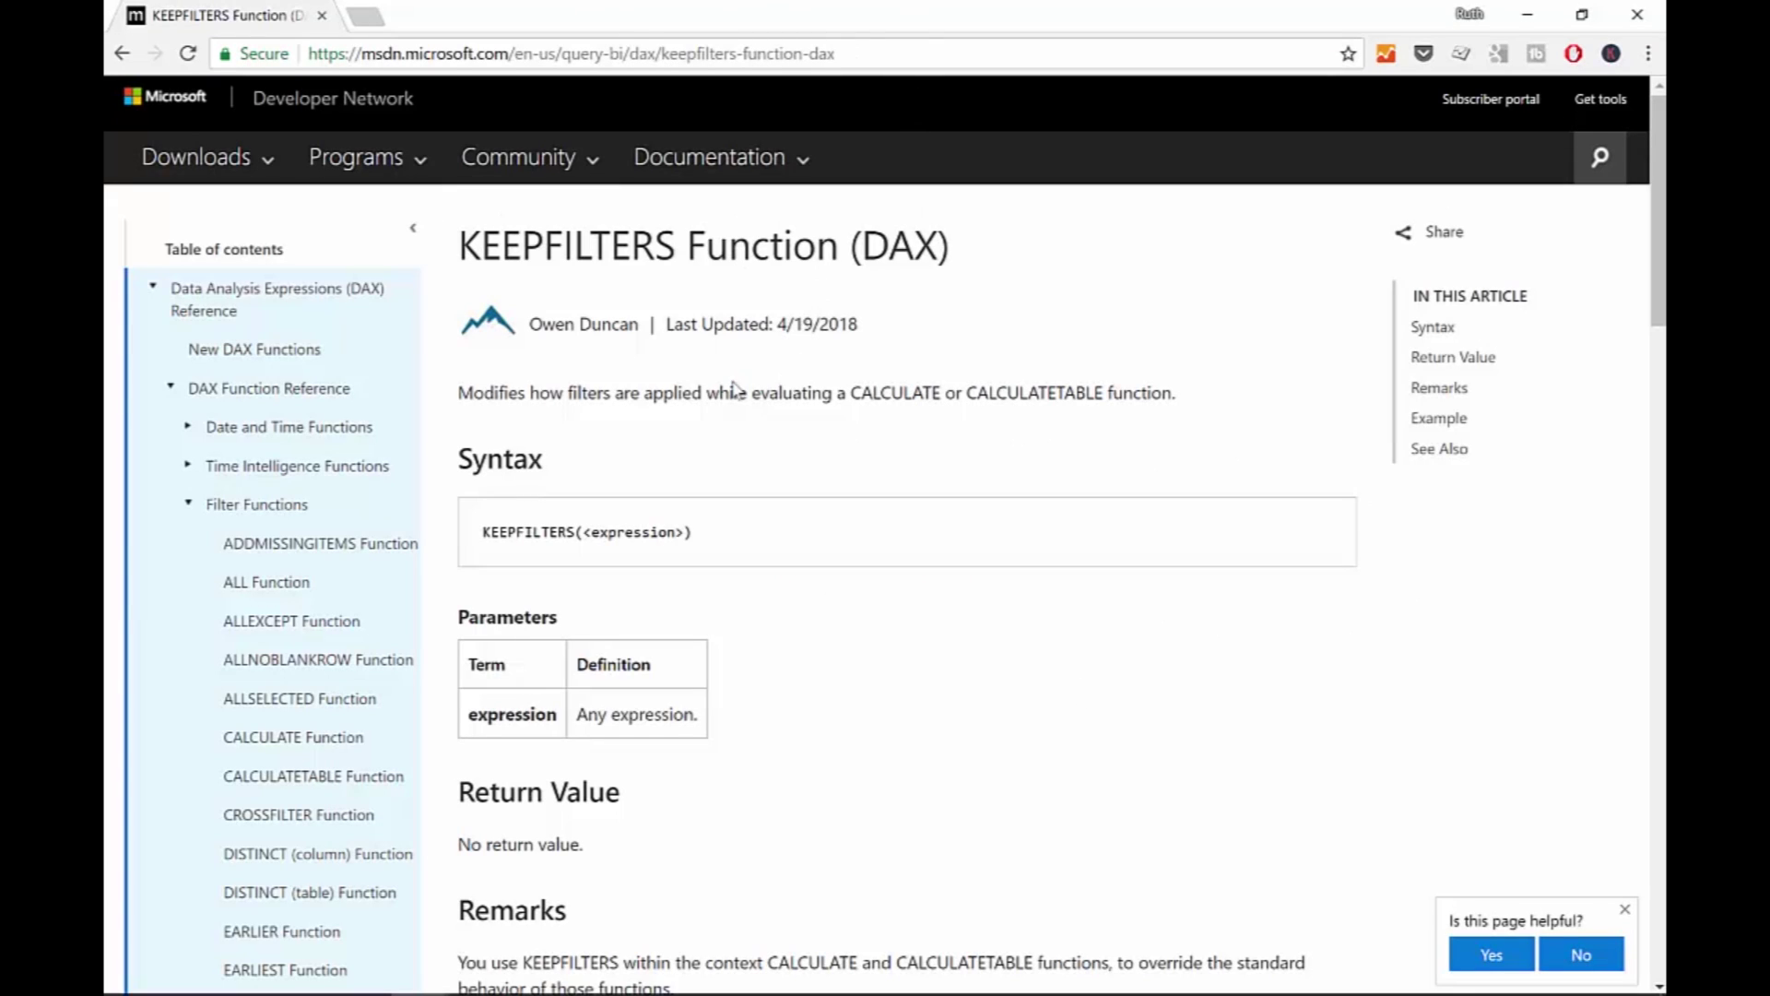
- Read the KEEPFILTERS description, its KEEPFILTERS(<expression>) syntax and remarks, then return to Power BI
left_click_drag(488, 398, 1075, 393)
left_click(1148, 450)
scroll(535, 408, "down", 1)
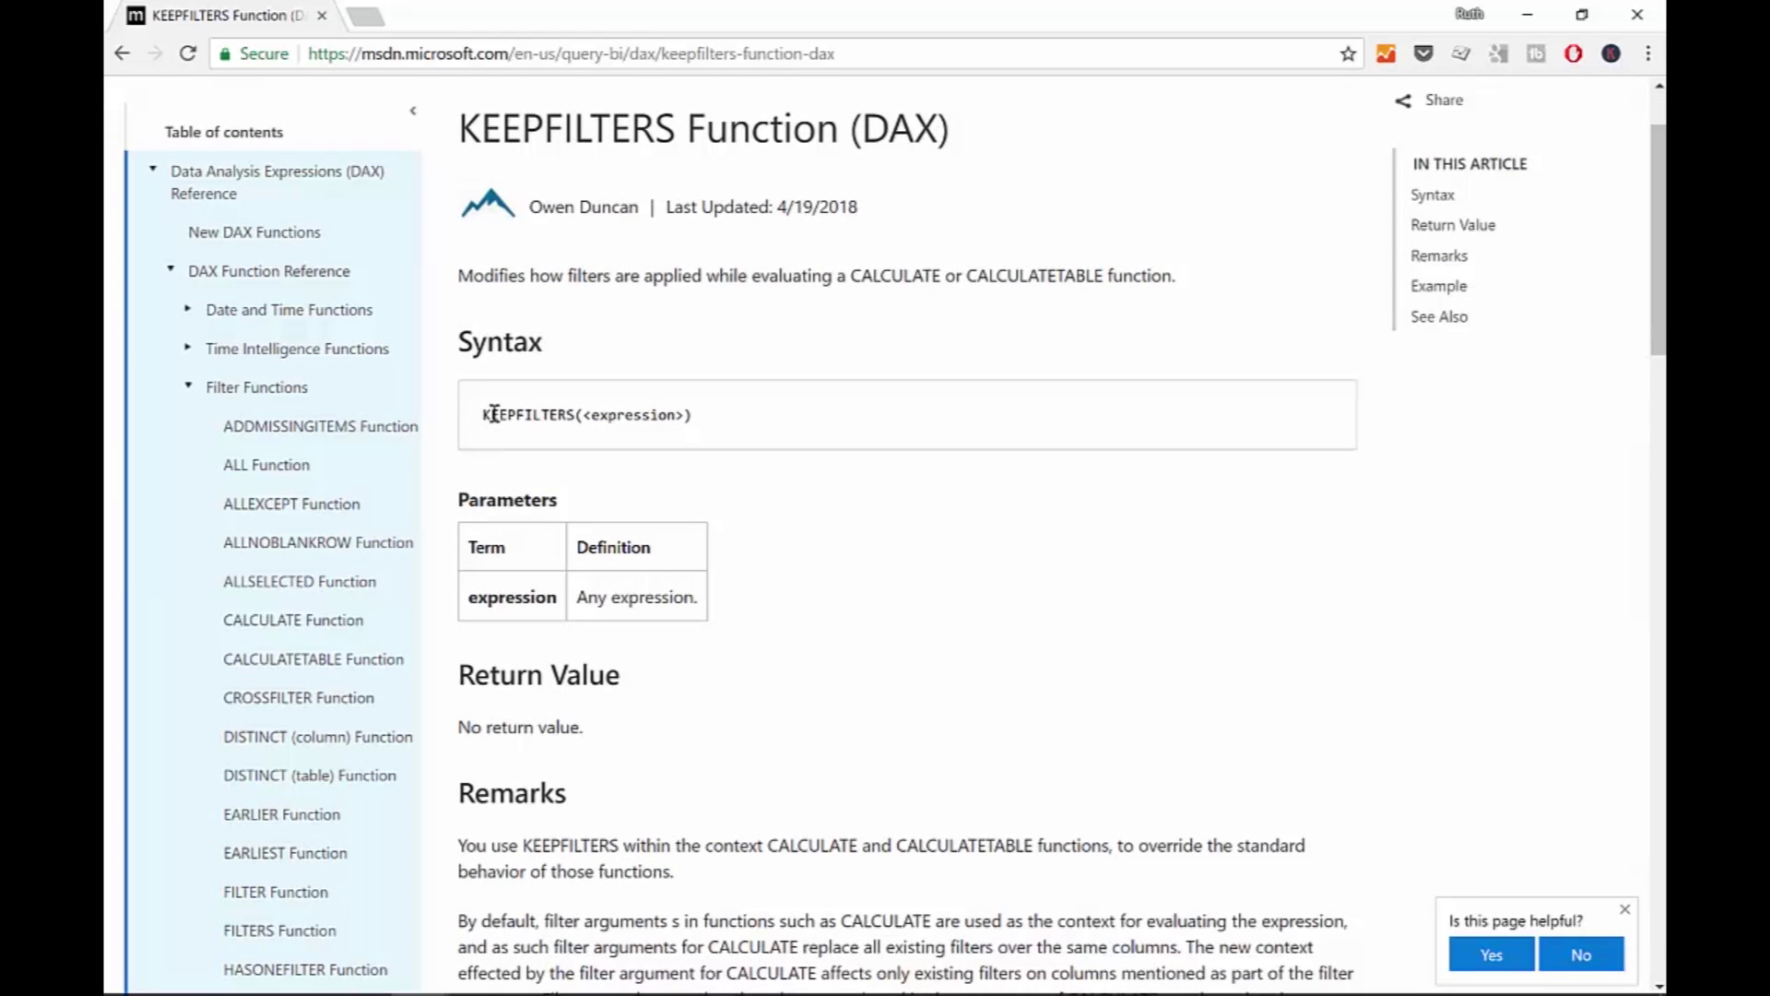
left_click_drag(483, 414, 743, 423)
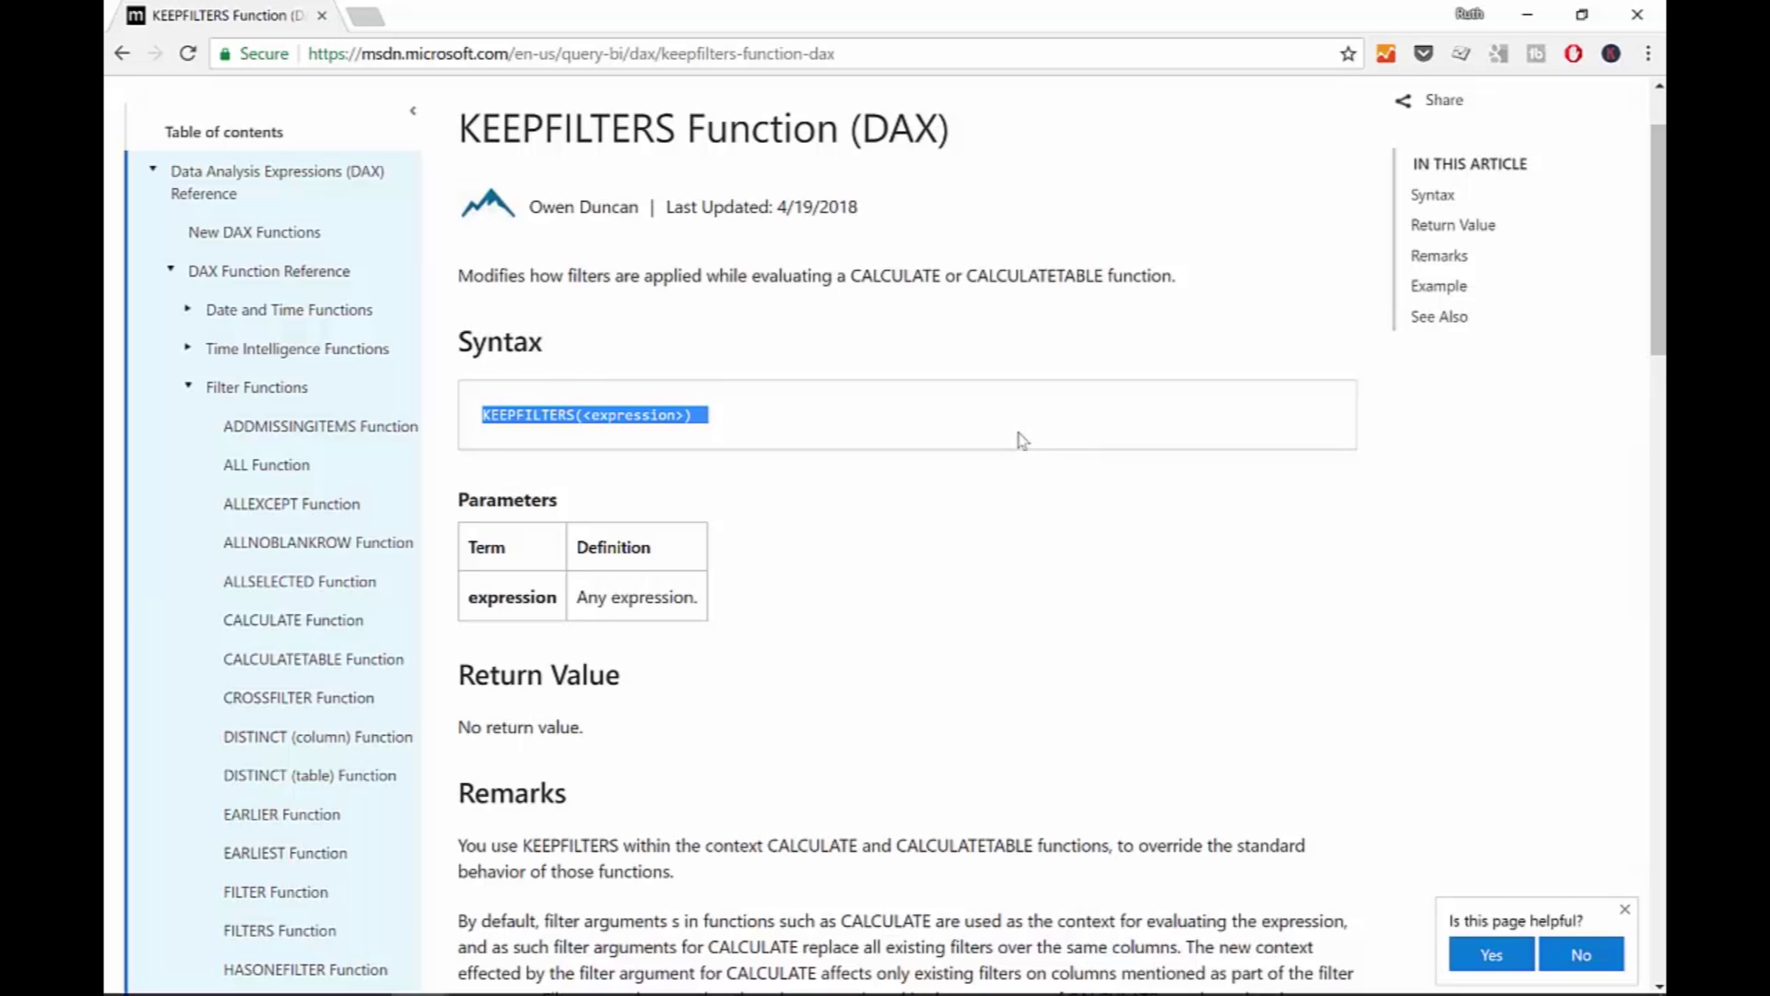
scroll(1022, 441, "down", 7)
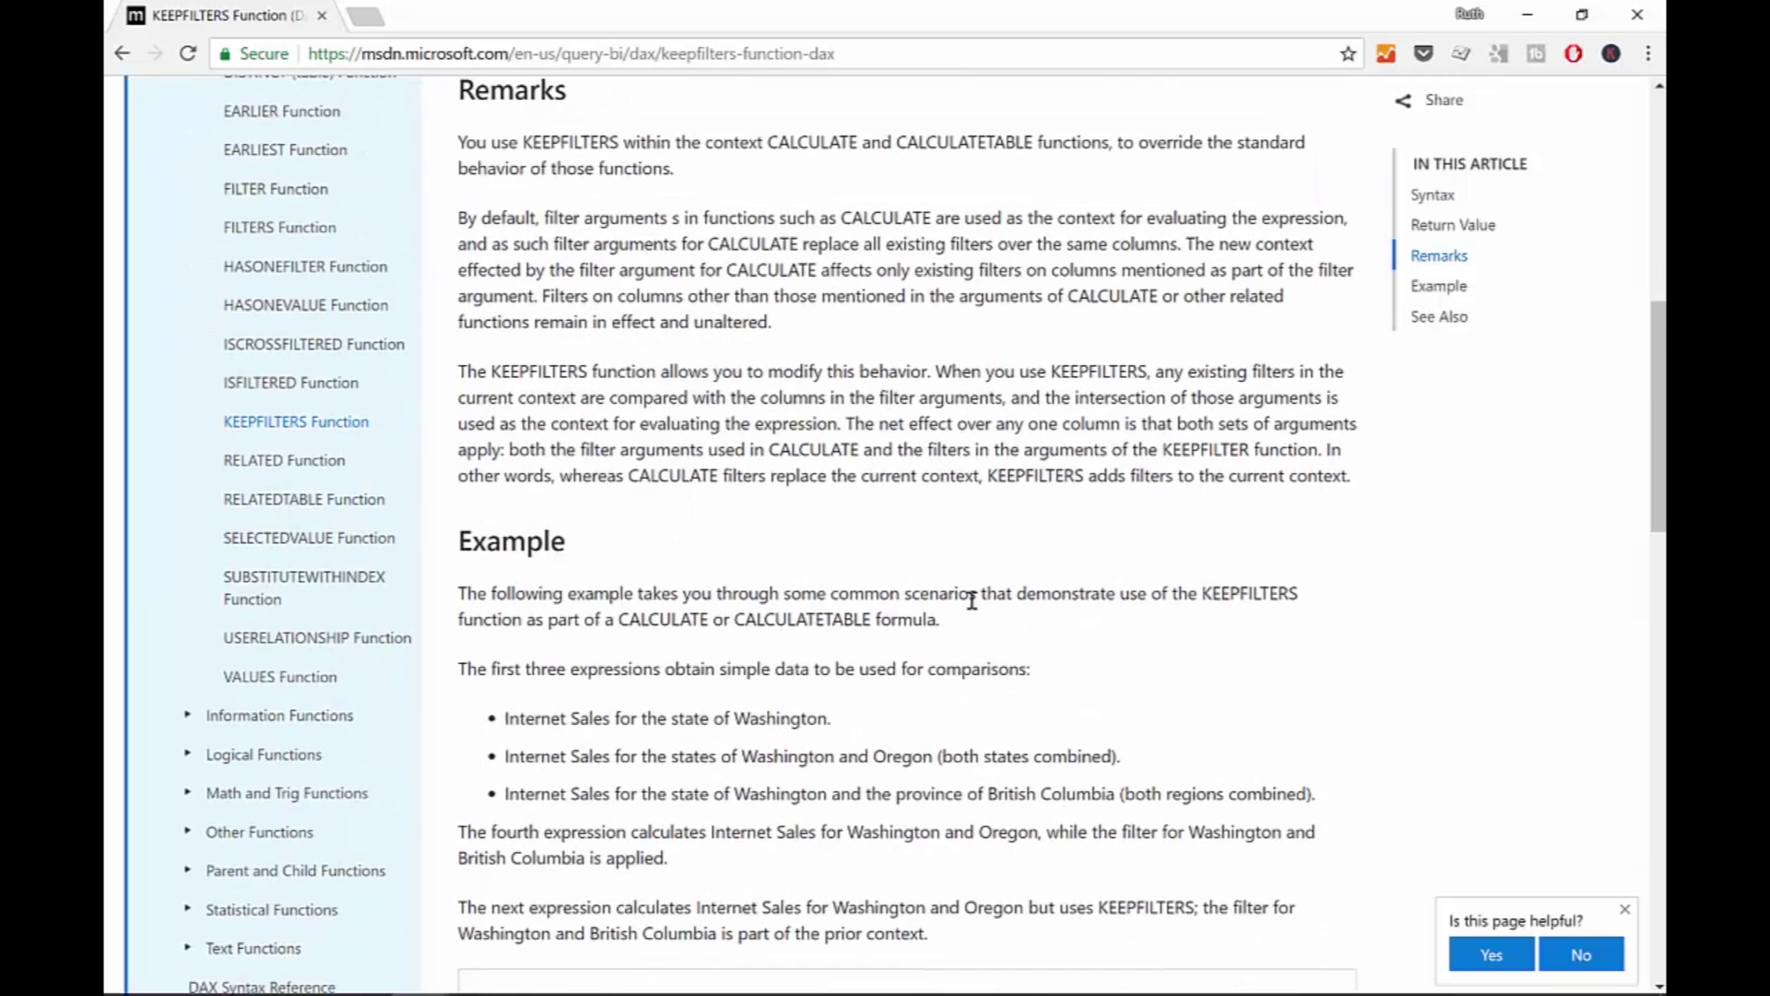
scroll(984, 468, "up", 9)
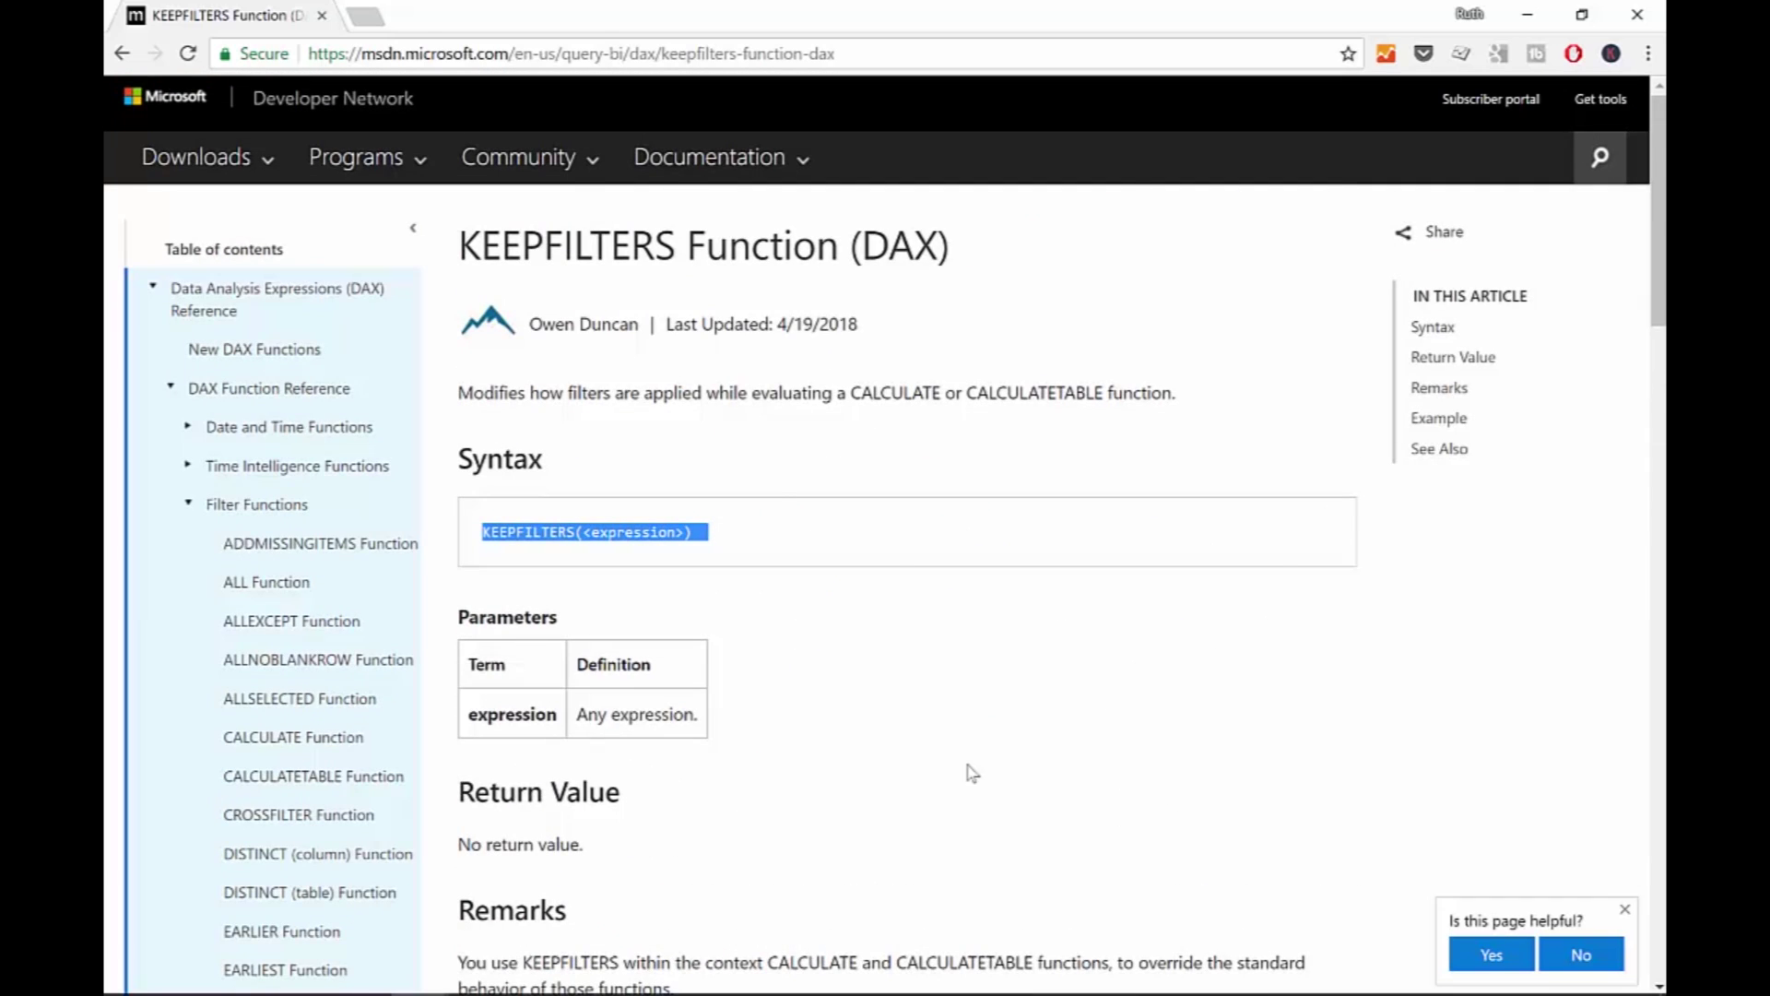
key("alt+Tab")
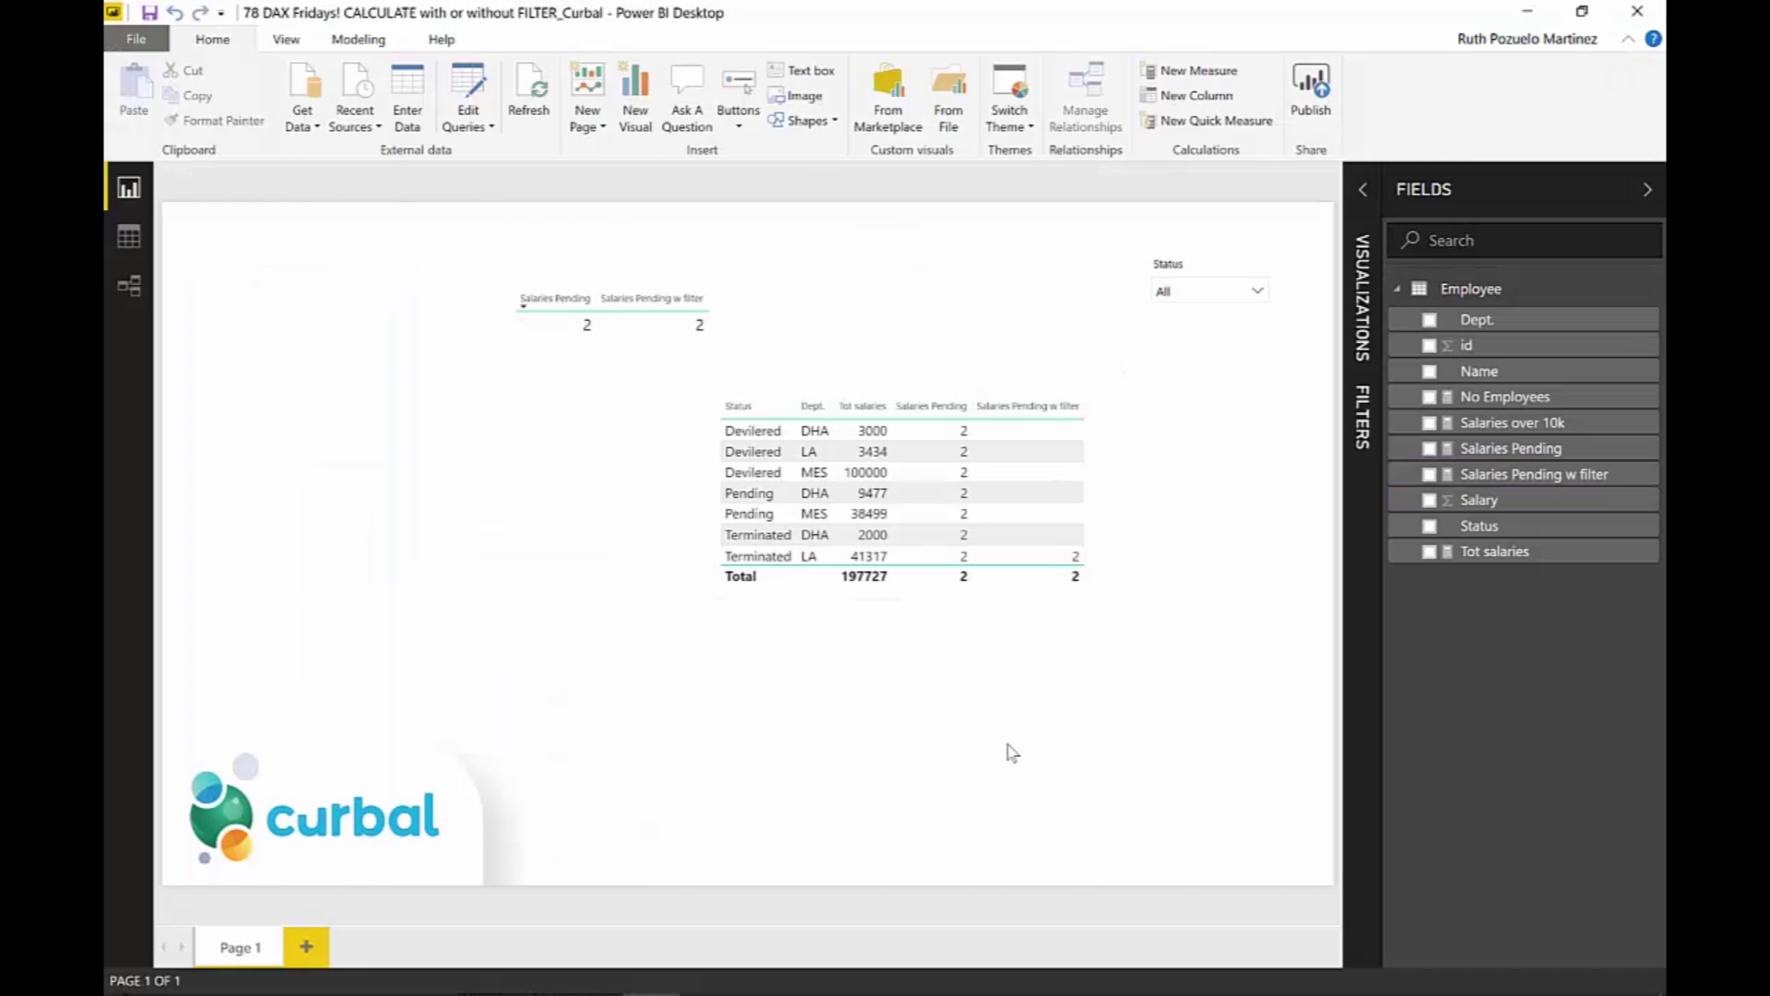
- Create a new Employee measure from a copy of the Salaries Pending CALCULATE formula
left_click(1516, 450)
left_click_drag(1052, 178, 178, 180)
key("ctrl+c")
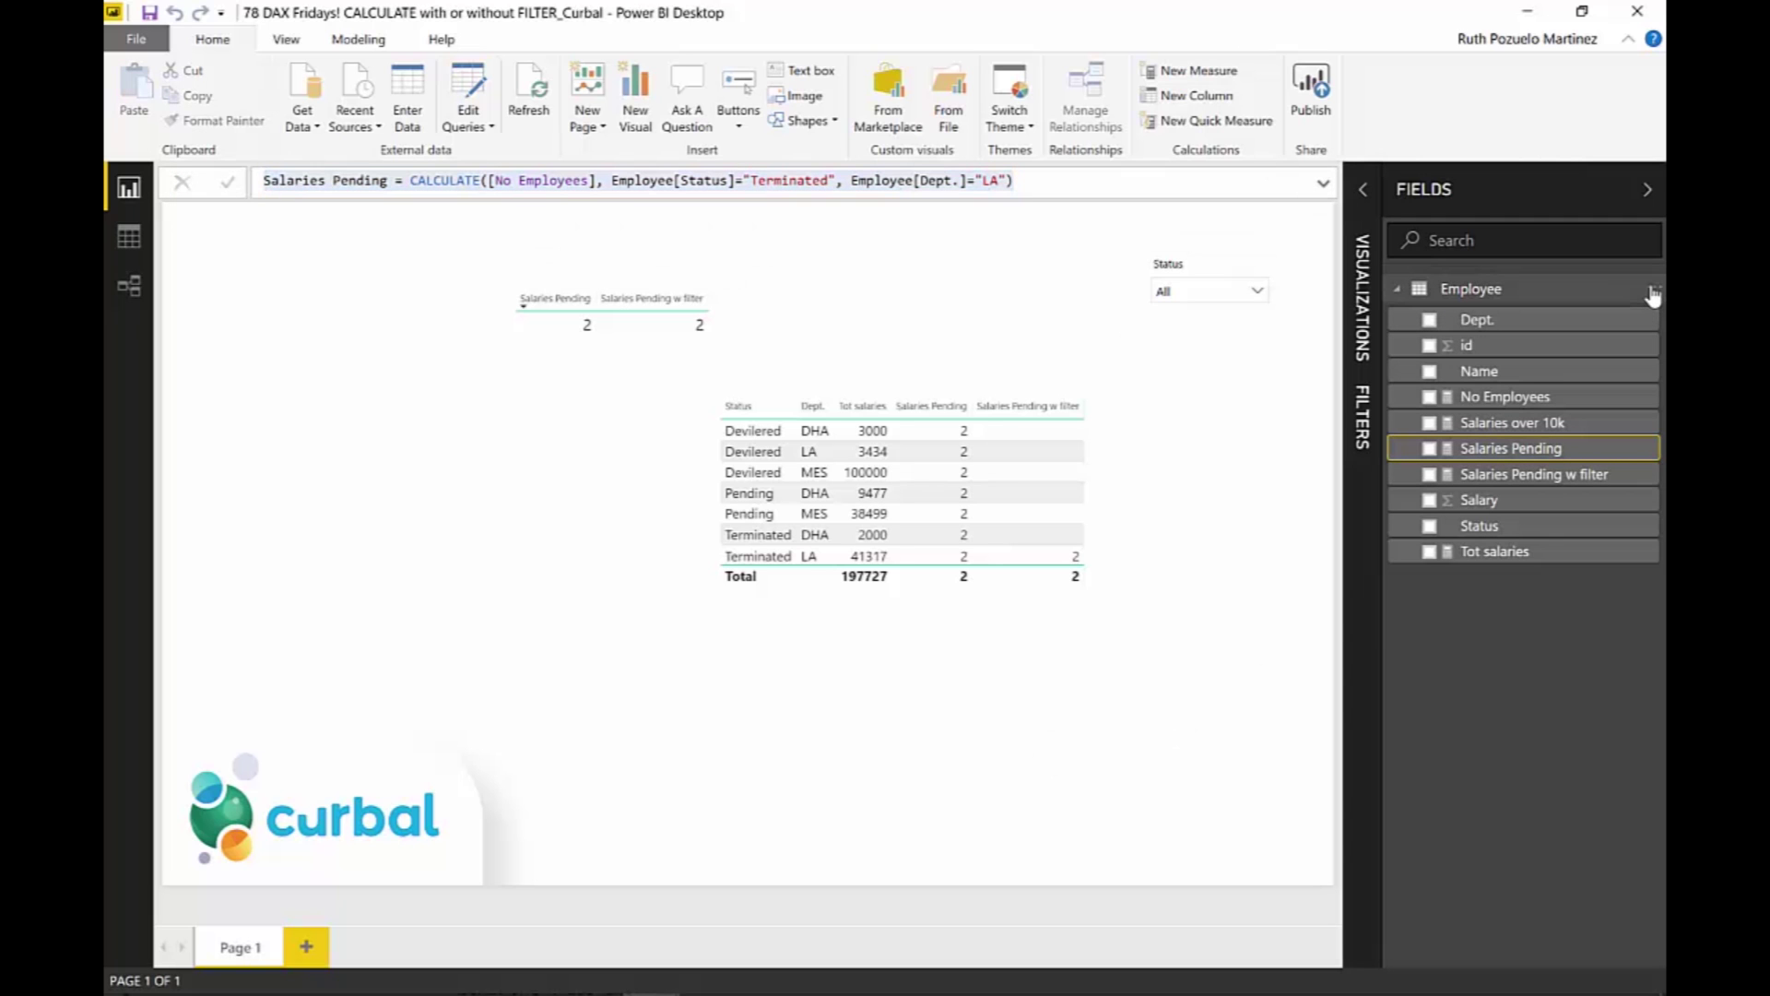
left_click(1656, 294)
left_click(1608, 299)
key("ctrl+v")
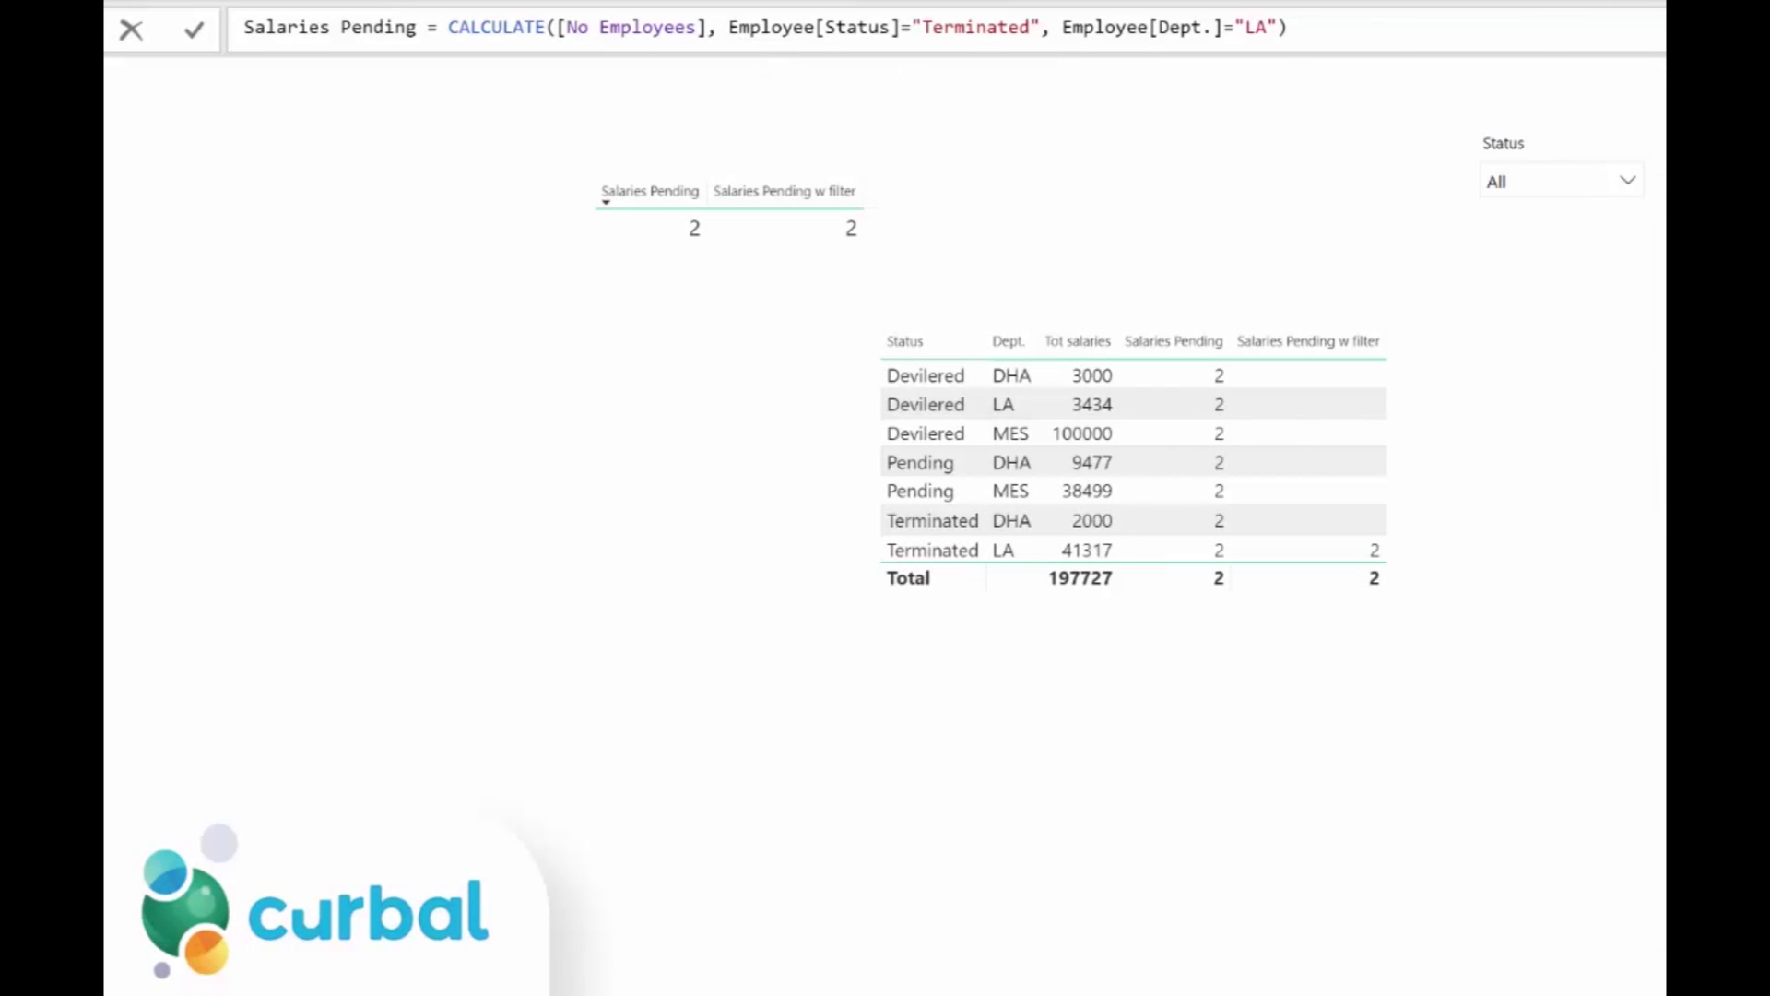
- Wrap the Status Terminated and Dept. LA conditions each in KEEPFILTERS() and commit
left_click(728, 27)
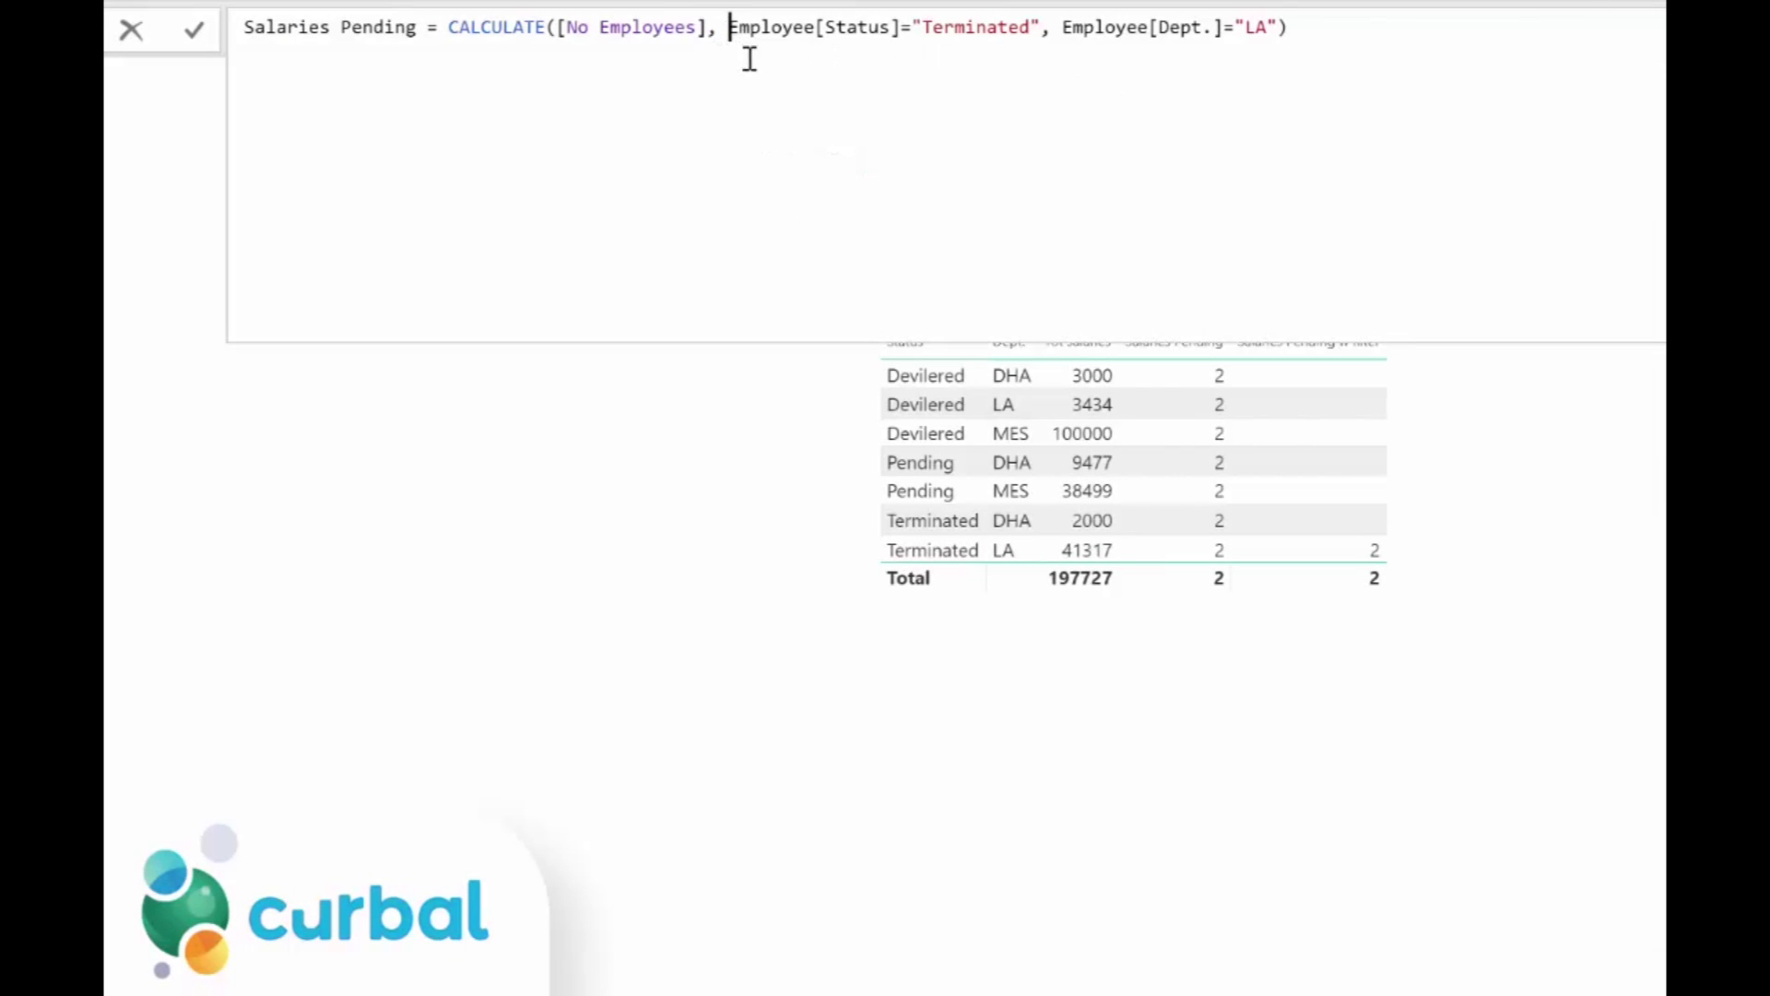
key("shift+Return")
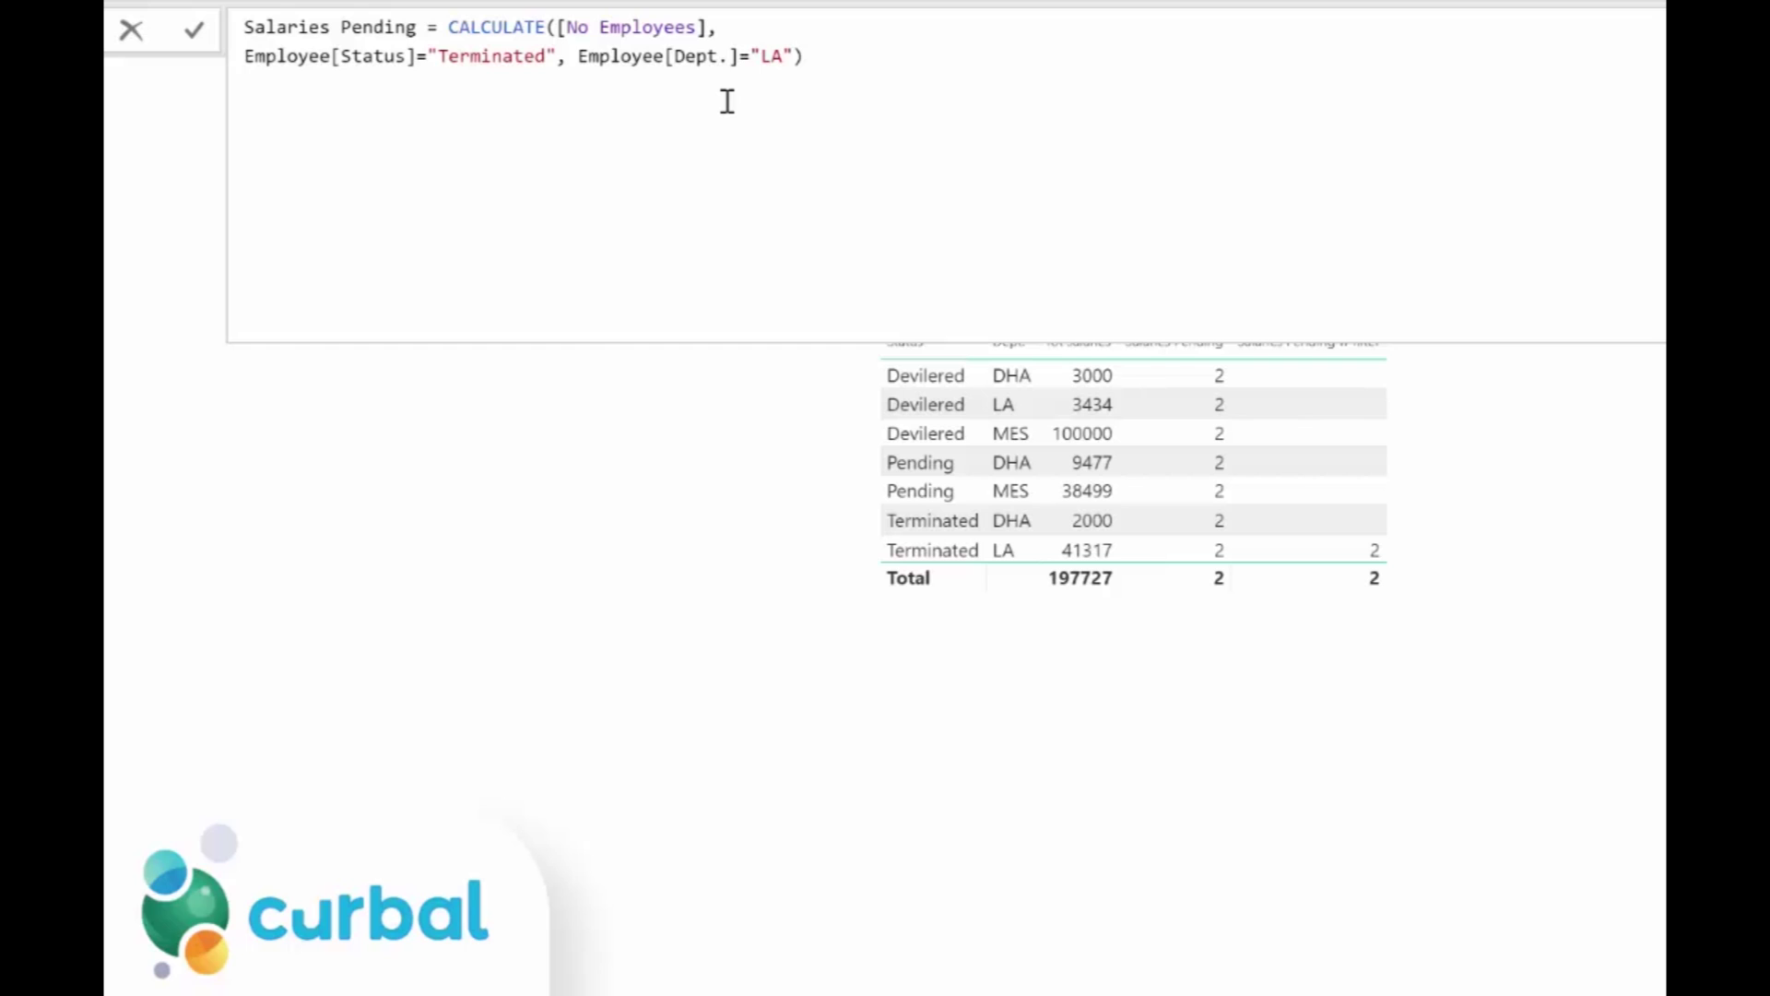
type("KEEPFILTERS(")
key("Right")
key("Right")
key("Right")
key("Right")
key("Right")
key("Right")
key("Right")
key("Right")
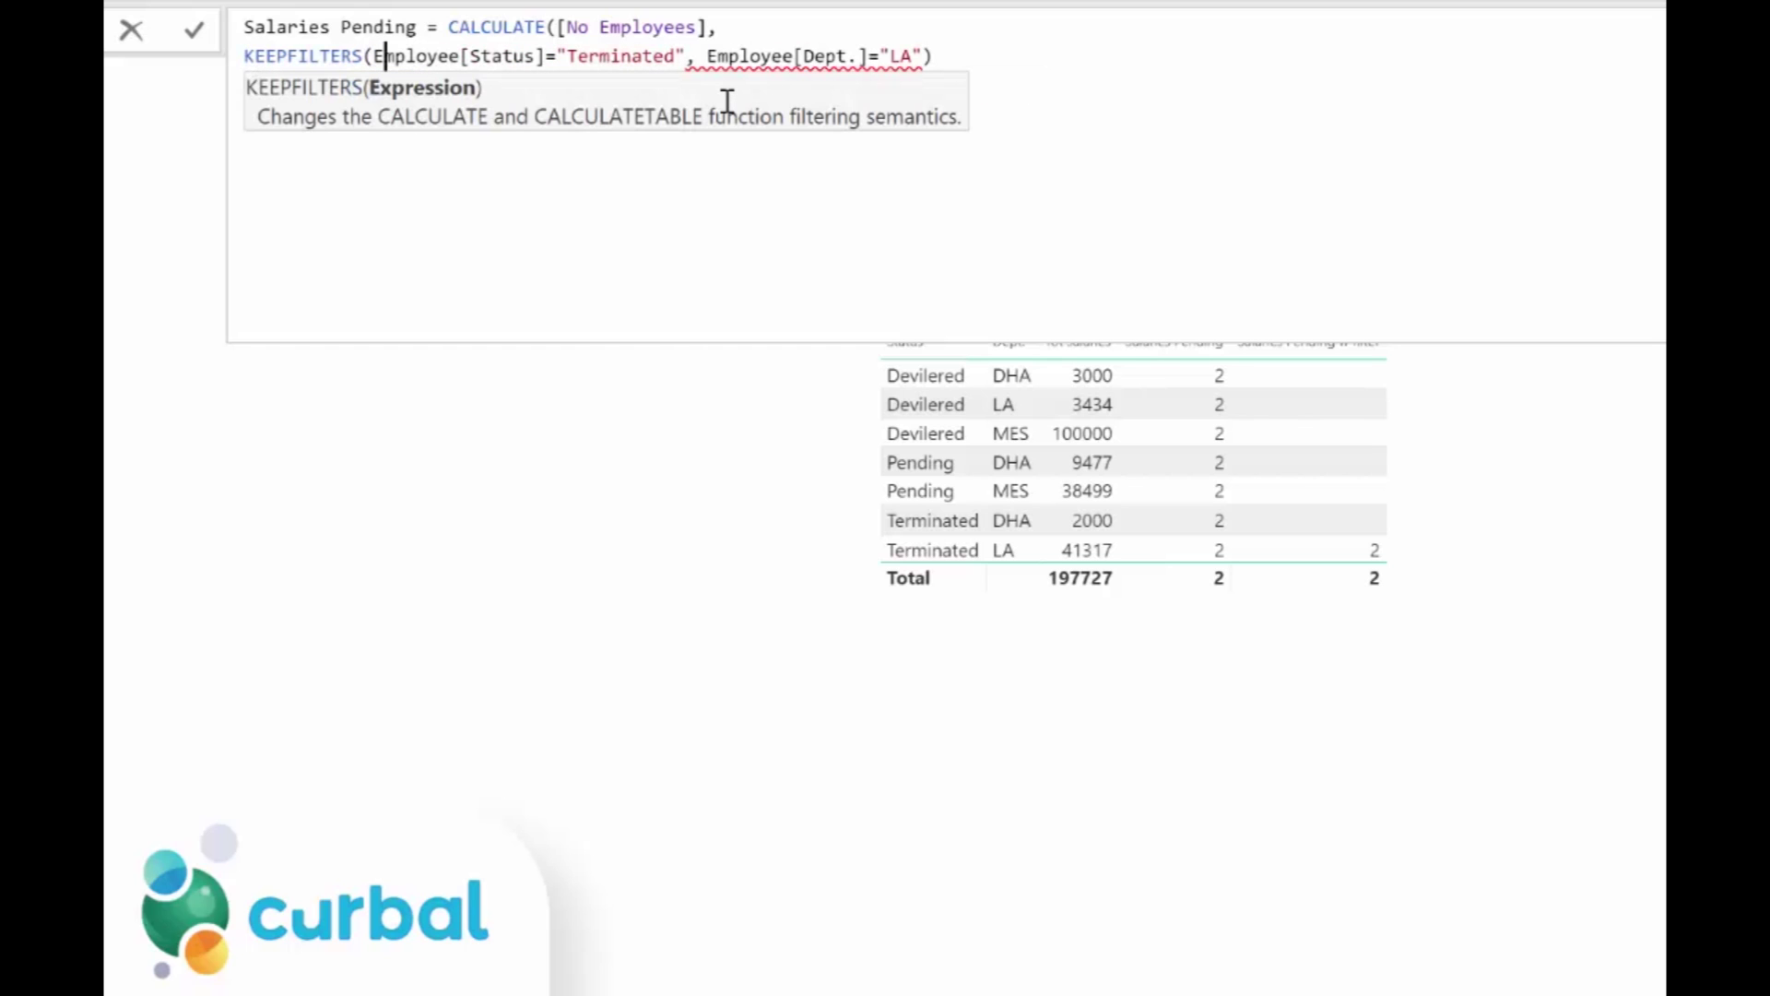
key("Right")
key("Right")
key("Right")
key("Right")
key("Right")
key("Right")
key("Right")
key("Right")
key("Right")
key("Right")
key("Right")
key("Right")
key("Right")
key("Right")
key("Right")
key("Right")
key("Right")
key("Right")
key("Right")
key("Right")
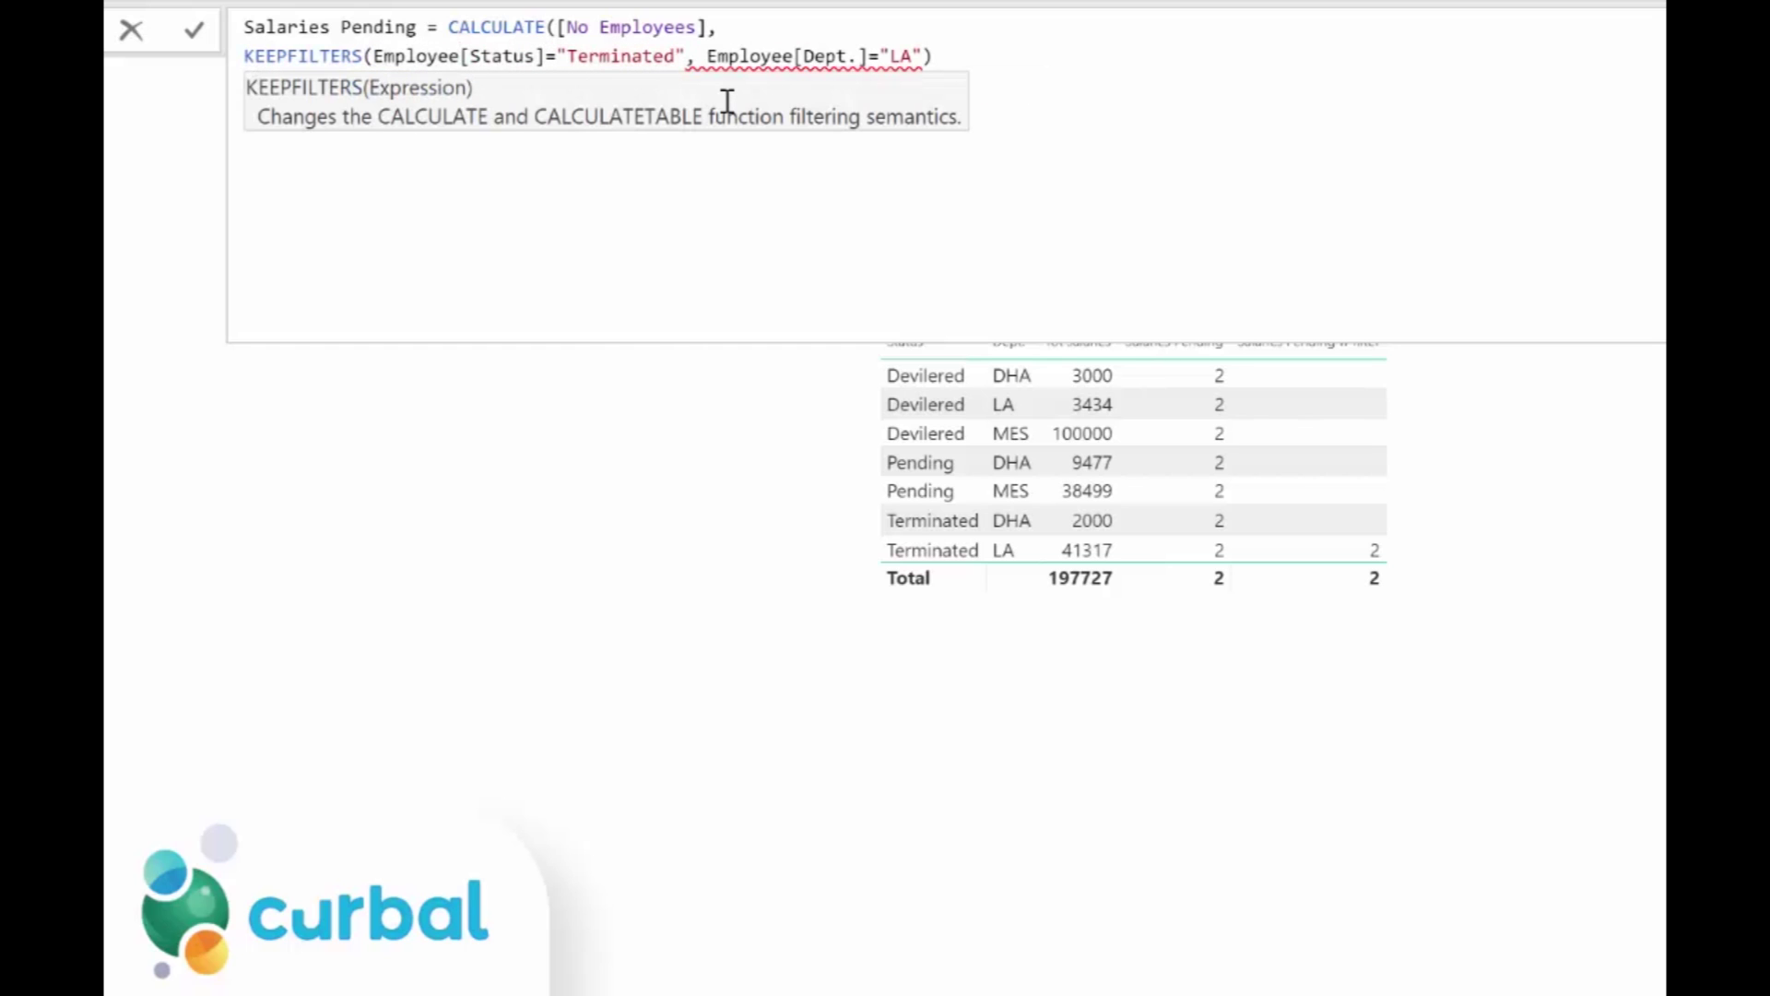
type(")")
key("Right")
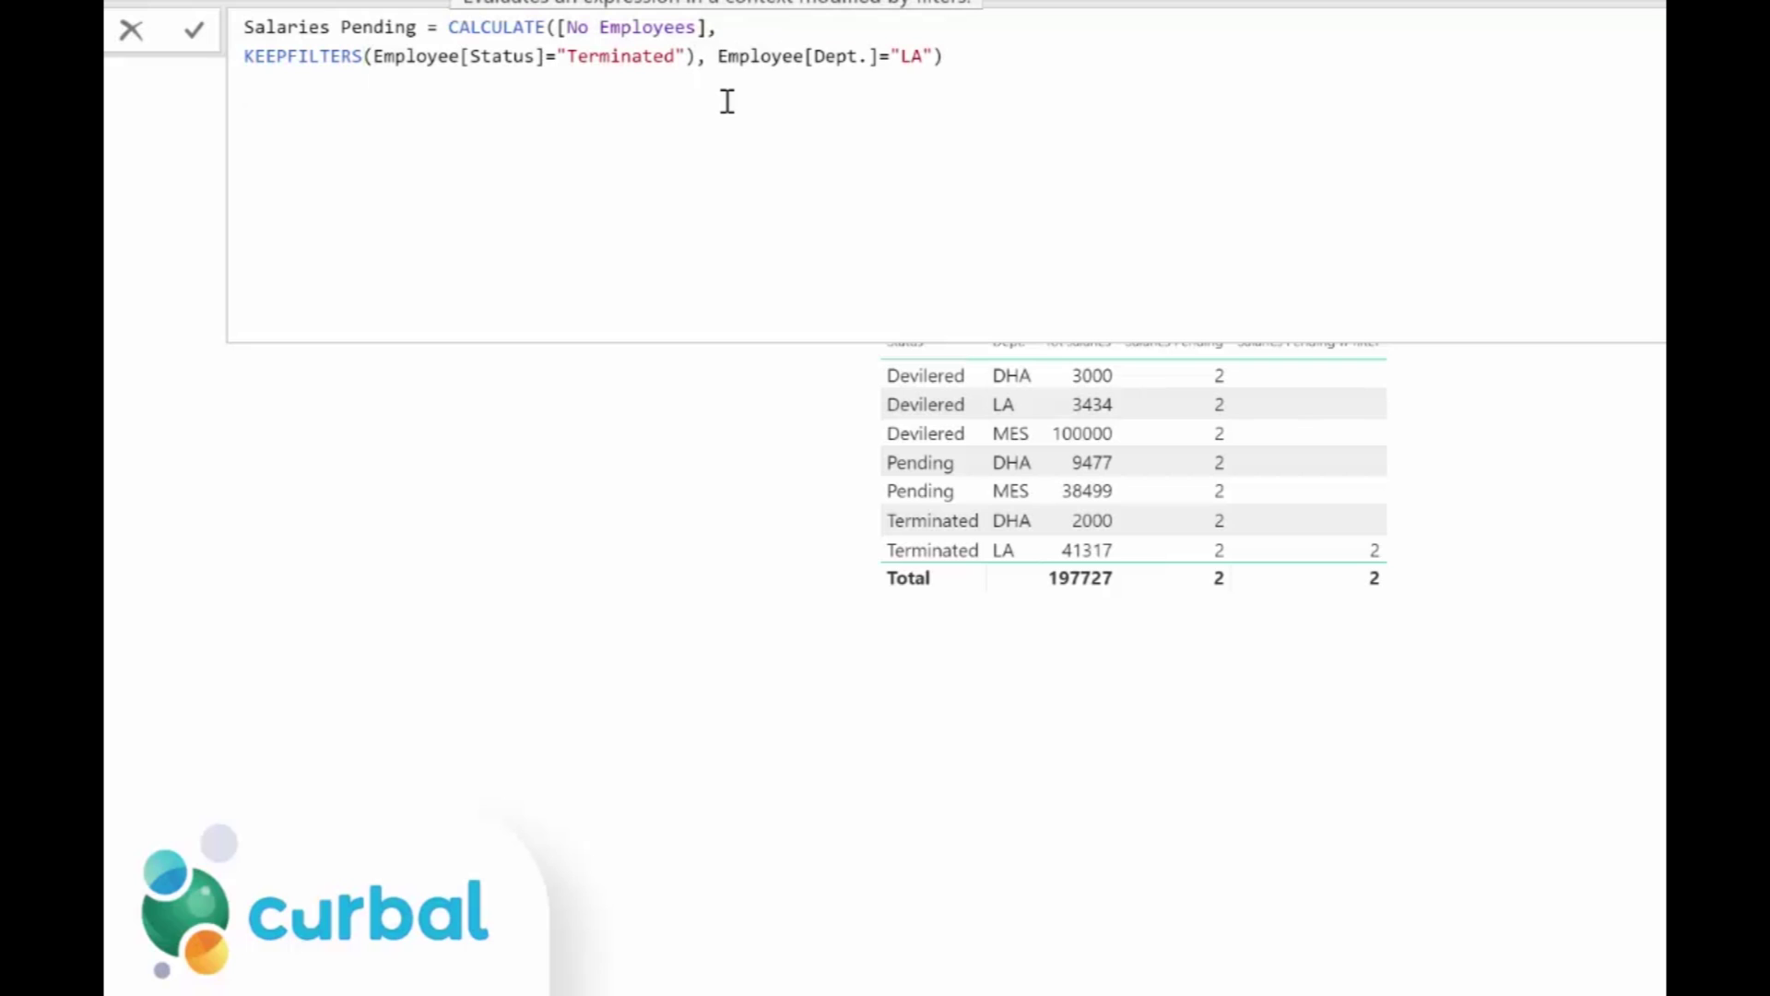
key("shift+Return")
type("Ke")
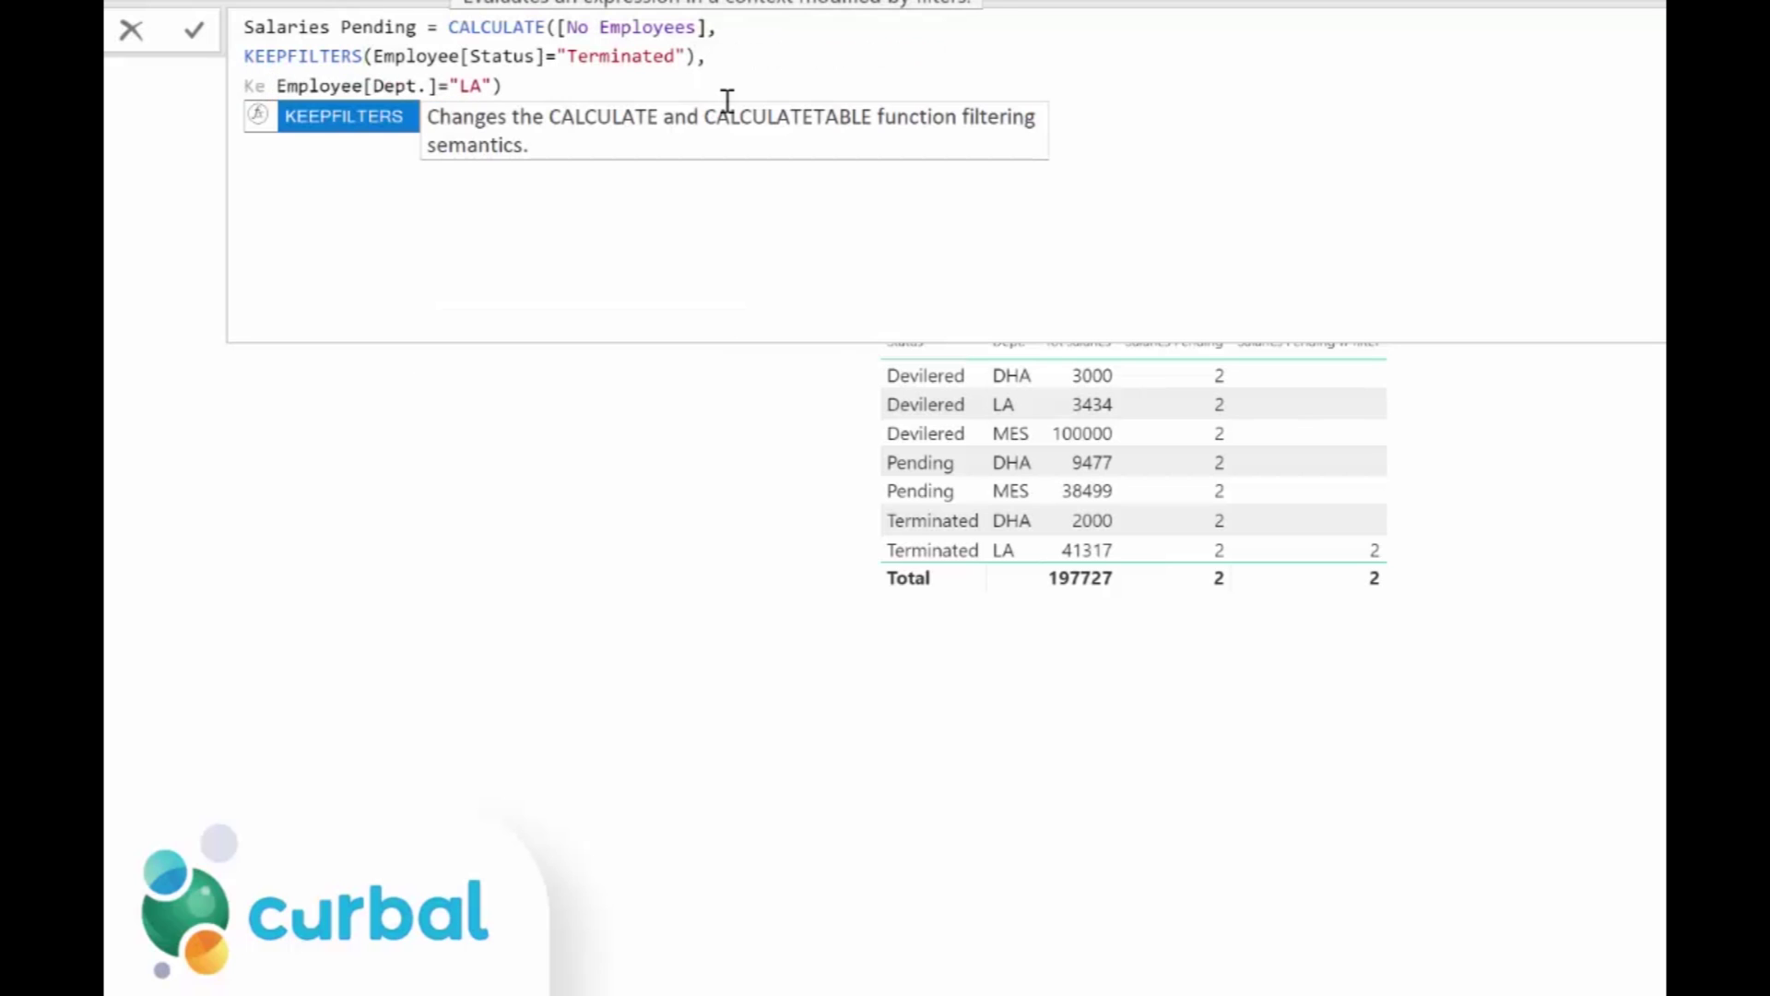
key("Tab")
key("Right")
key("Right")
key("Right")
key("Right")
key("Right")
key("Right")
key("Right")
key("Right")
key("Right")
key("Right")
key("Right")
key("Right")
key("Right")
key("Right")
key("Right")
key("Right")
key("Right")
key("Right")
key("Right")
key("Right")
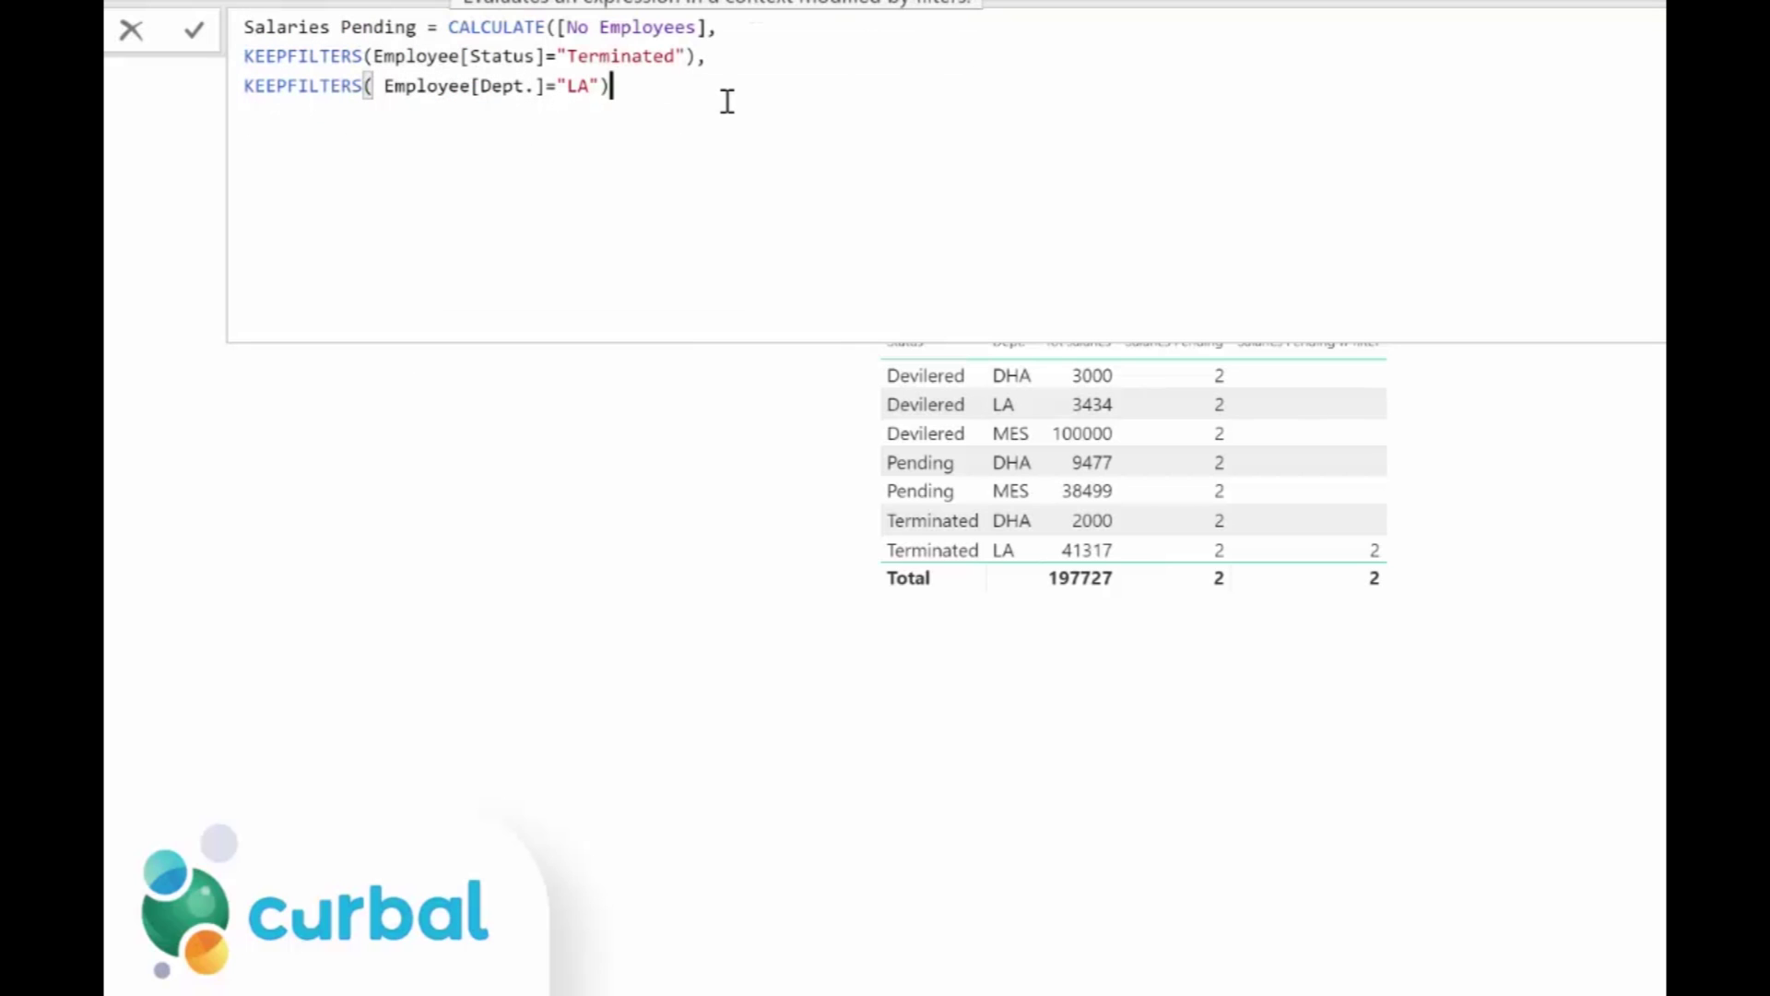
type(")")
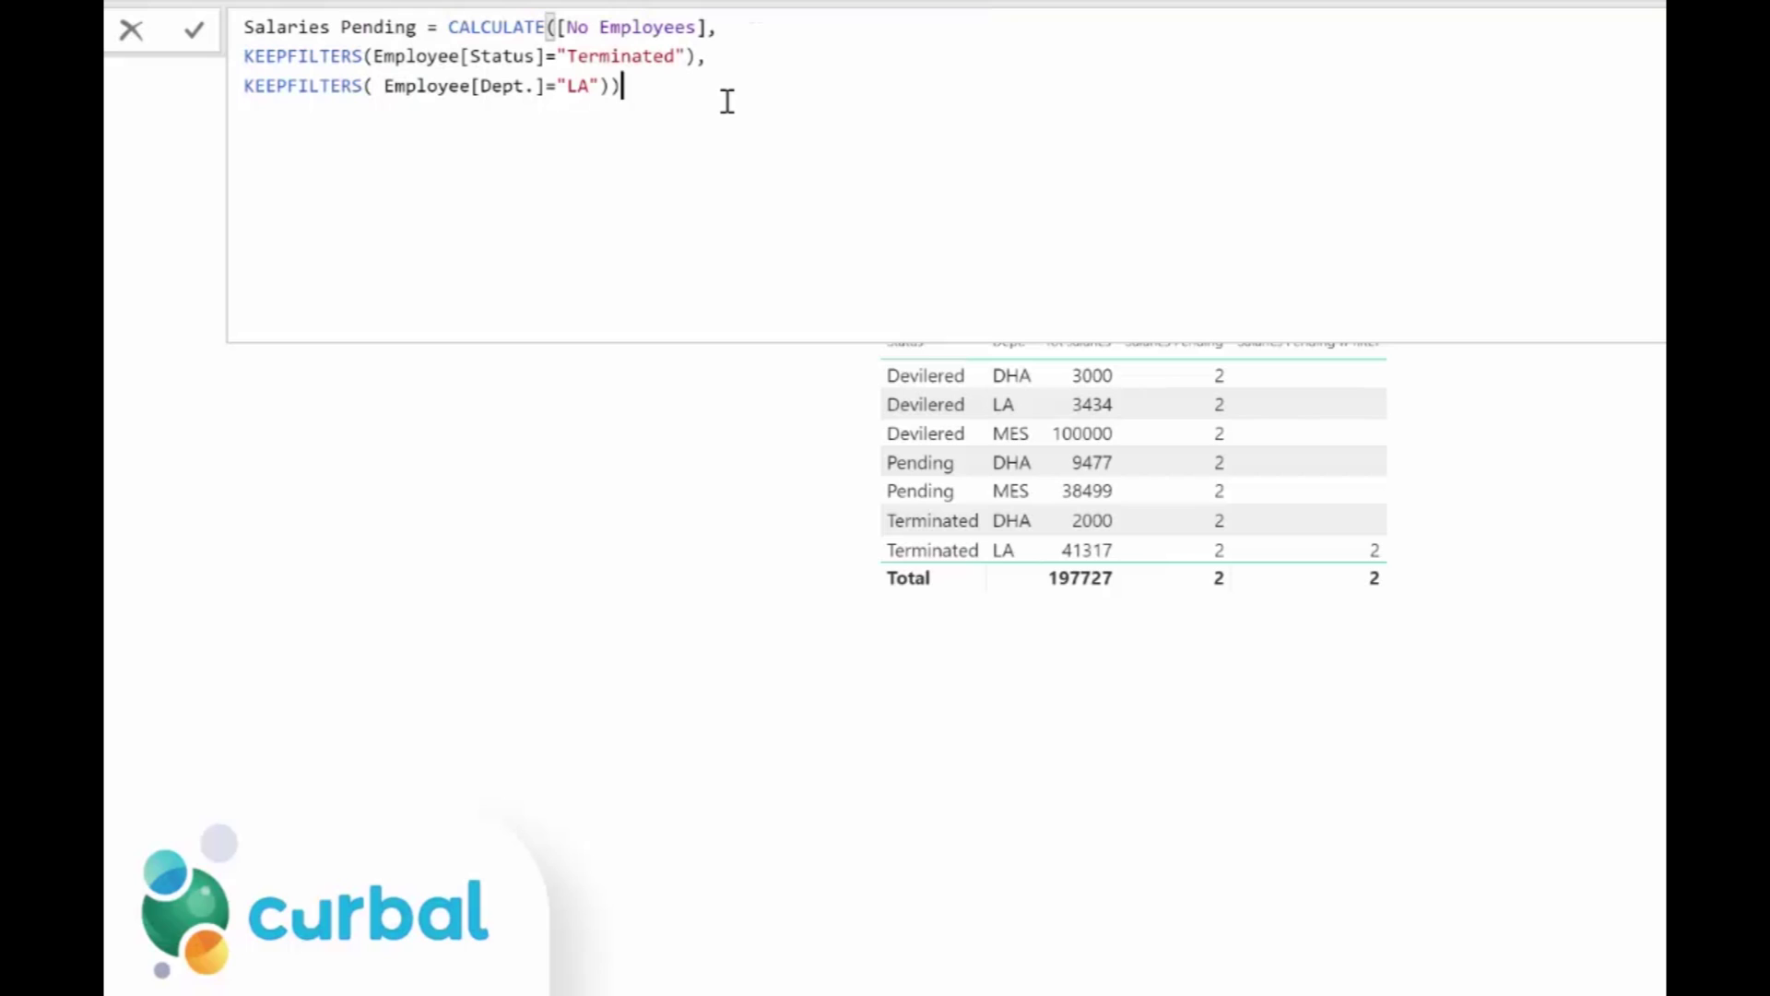
key("Return")
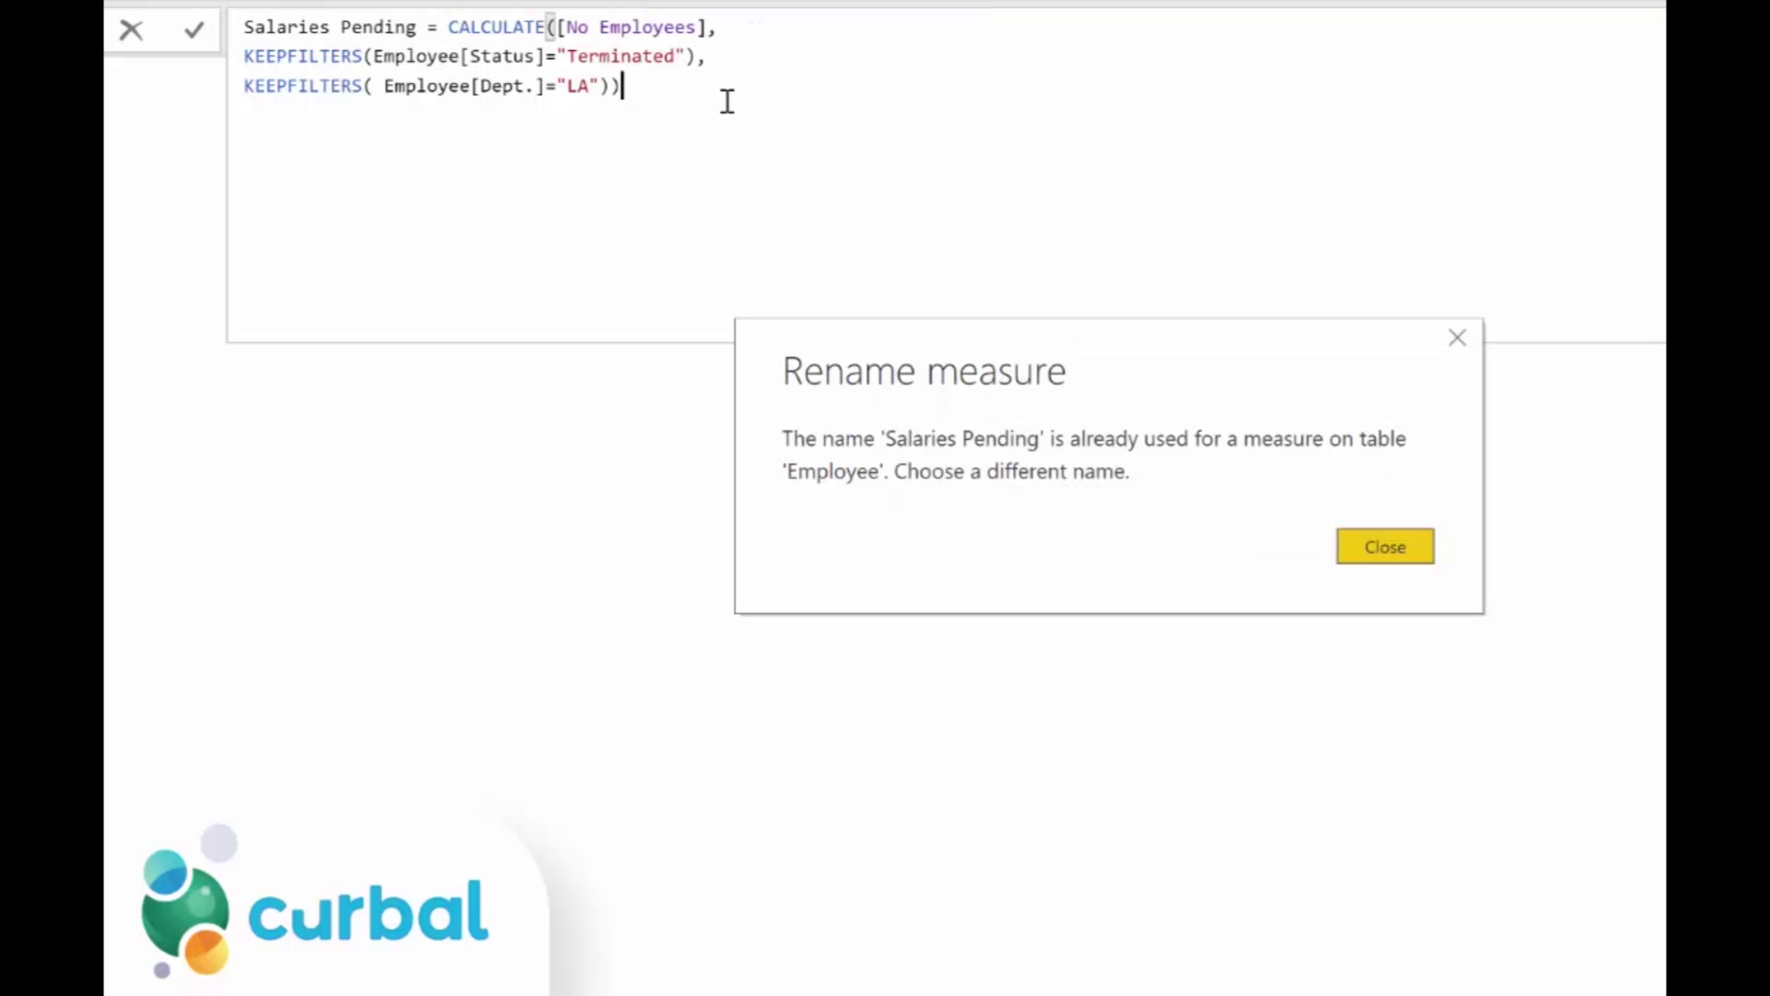
- Rename the new measure to 'Salaries Pending keepfilters'
left_click(1432, 546)
left_click(430, 29)
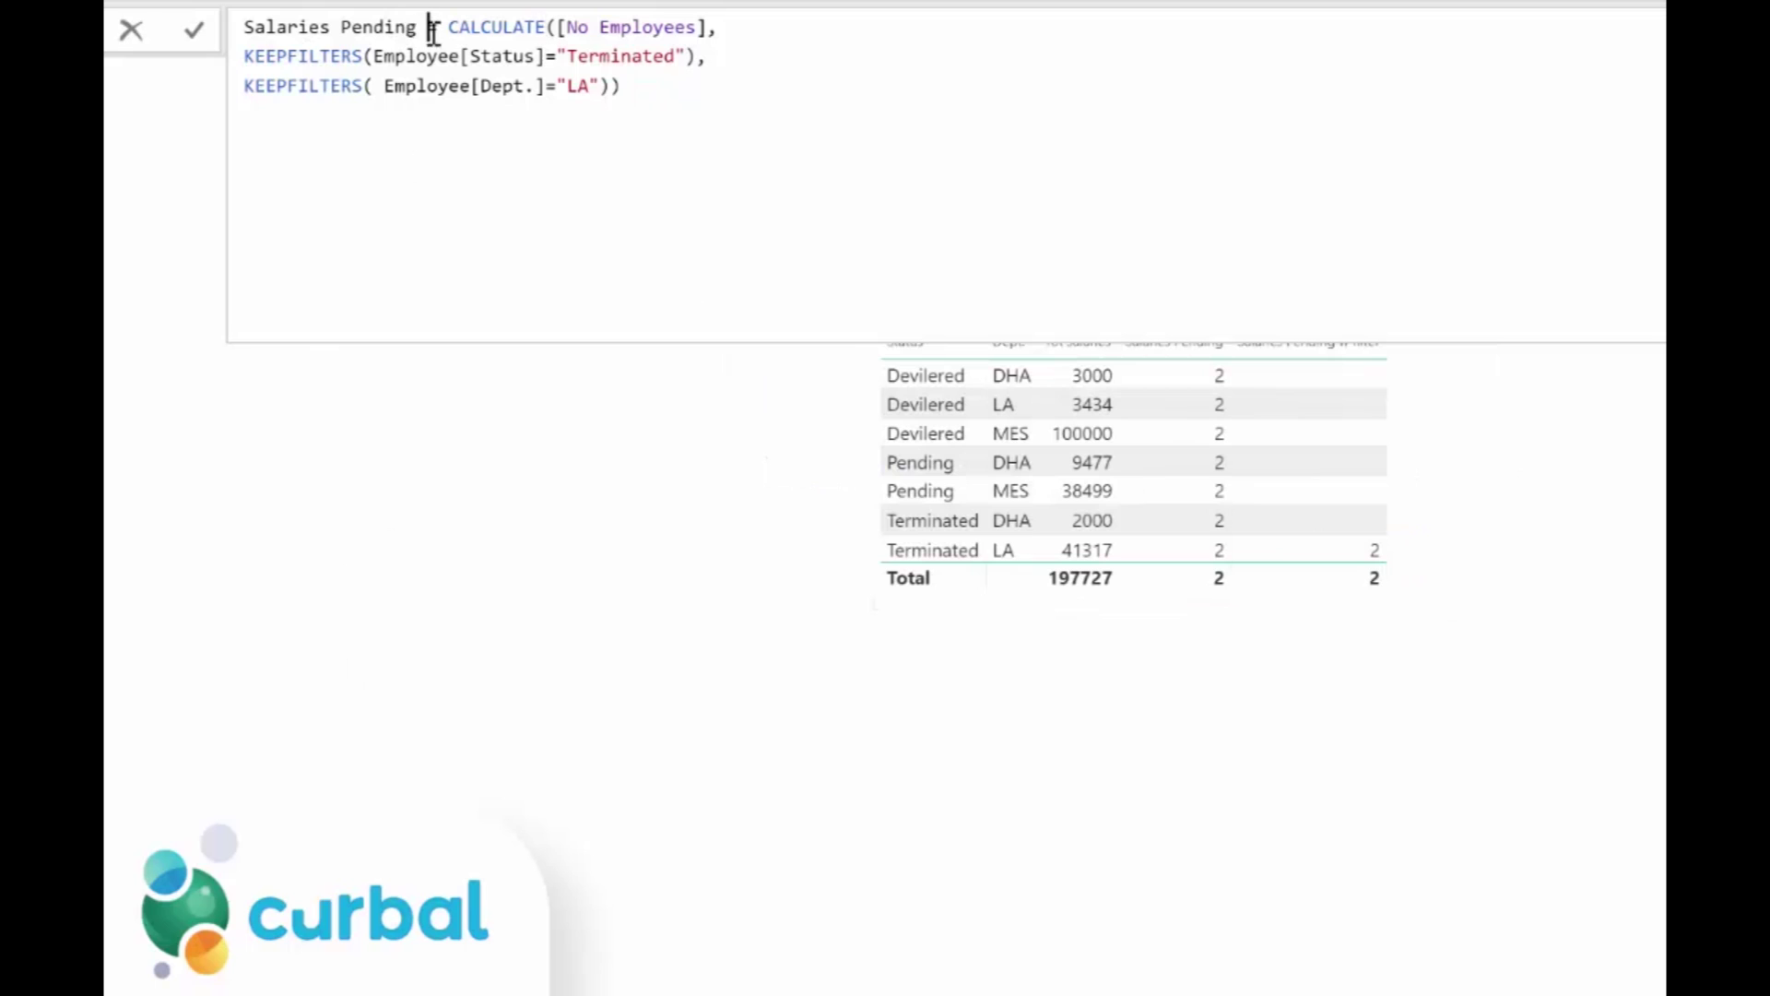
type("filter")
key("BackSpace")
key("BackSpace")
key("BackSpace")
key("BackSpace")
key("BackSpace")
key("BackSpace")
type("keepfilt")
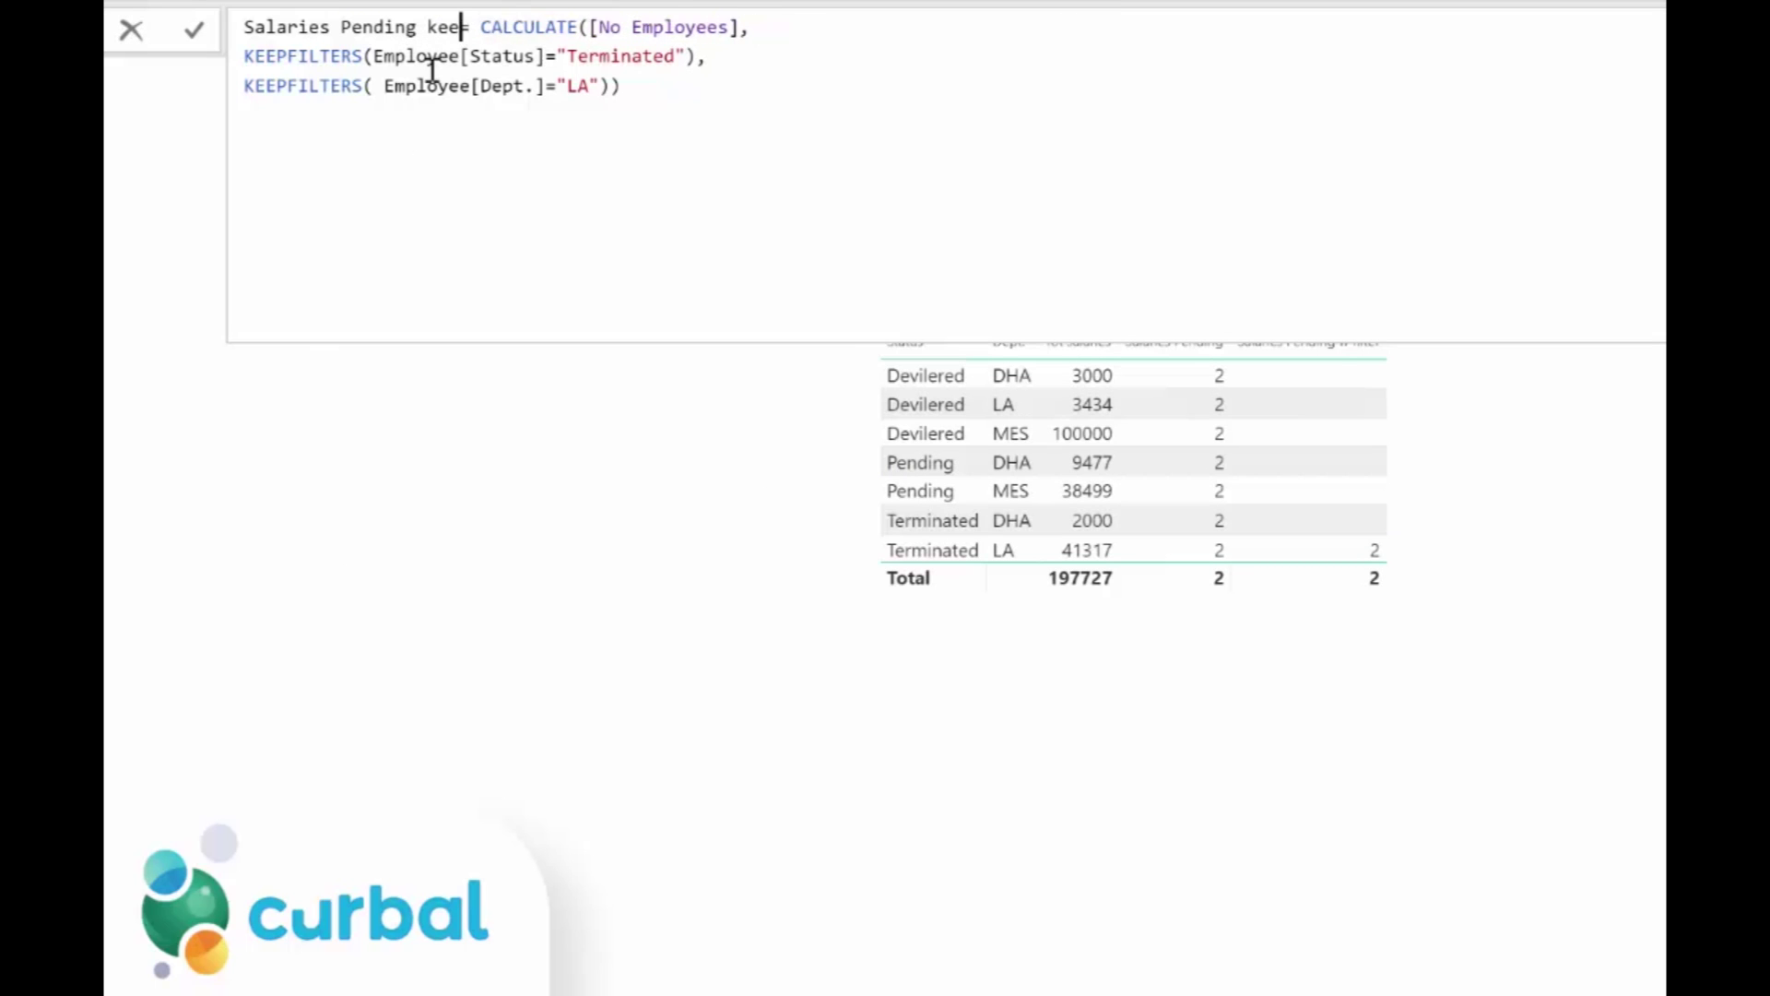
type("ers")
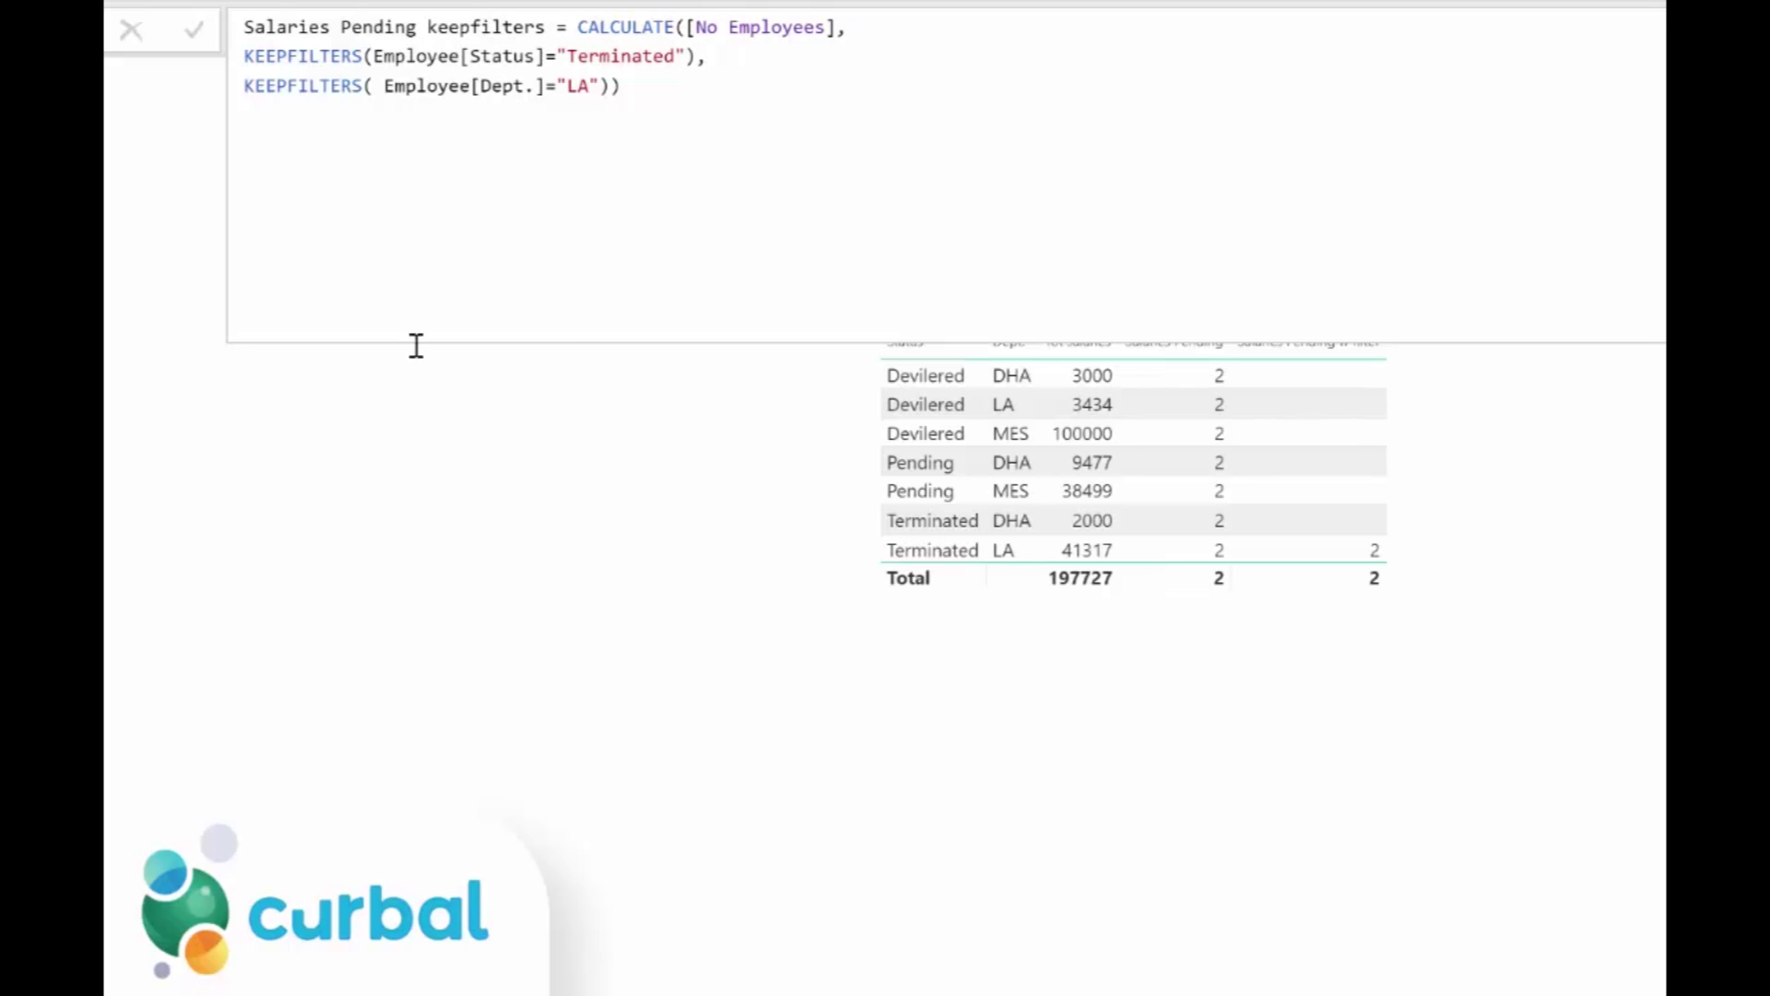
- Add Salaries Pending keepfilters as a table column and widen the table to fit it
left_click(625, 442)
left_click_drag(1309, 535, 1171, 466)
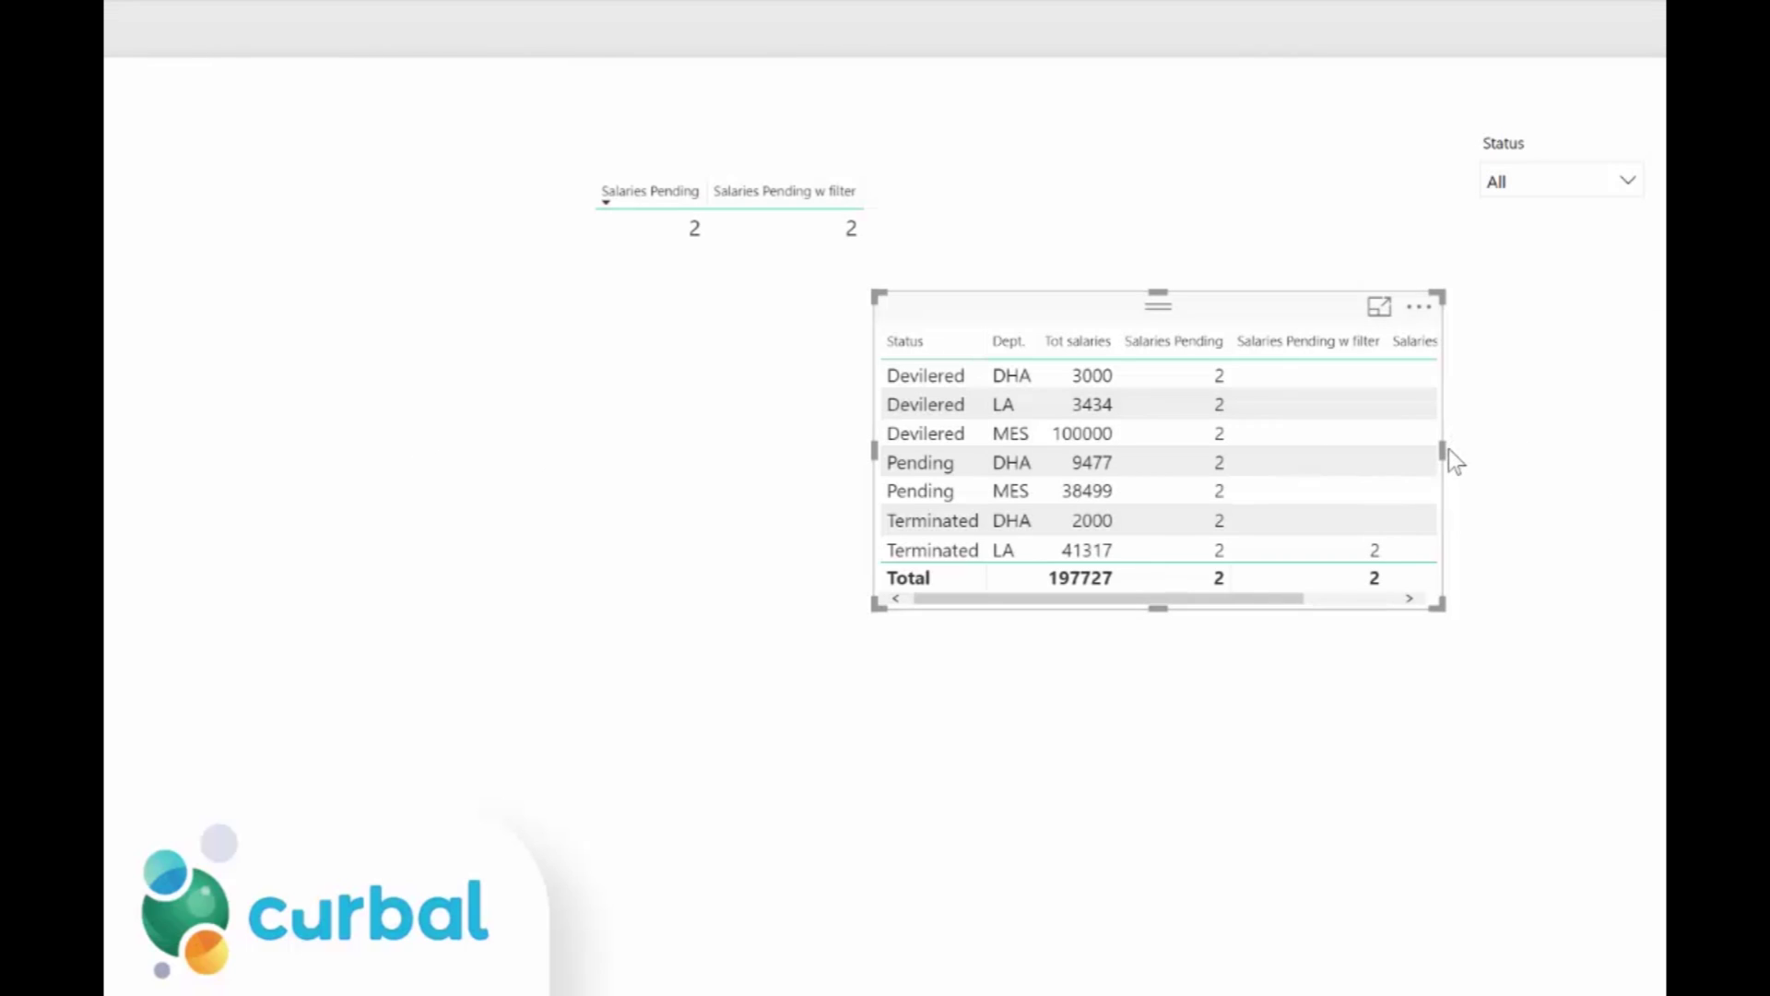
left_click_drag(1441, 450, 1600, 457)
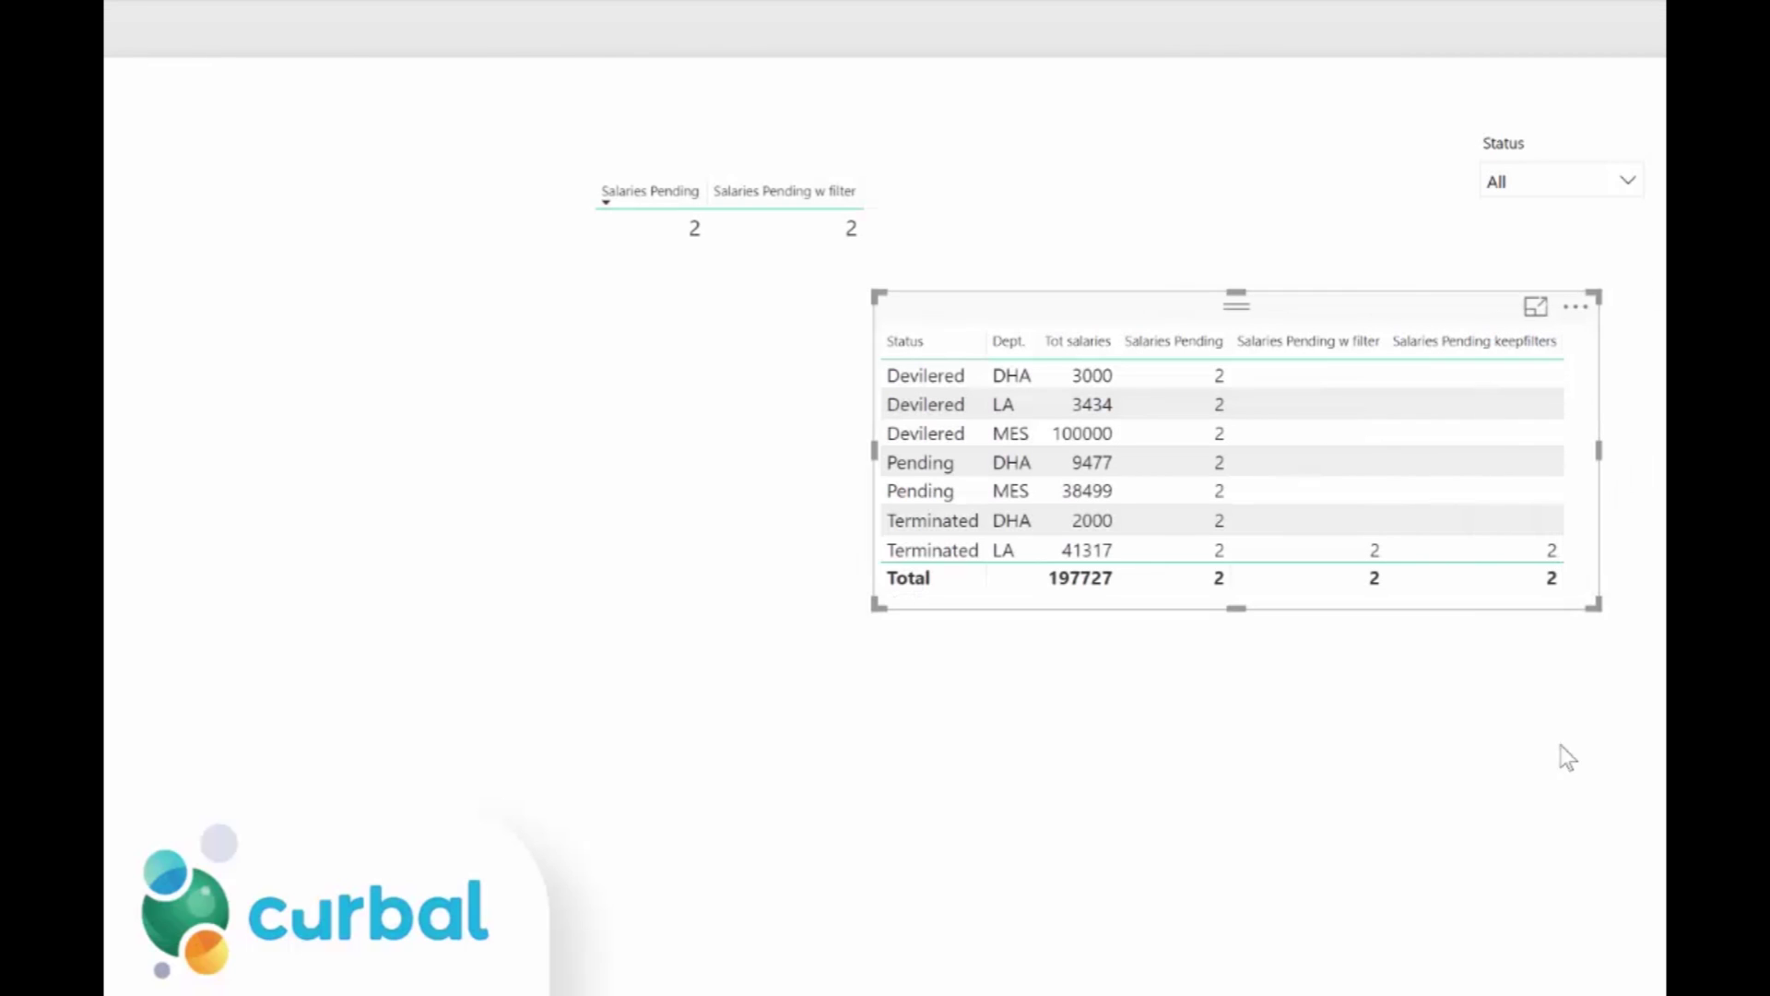
left_click(1547, 559)
key("alt+Tab")
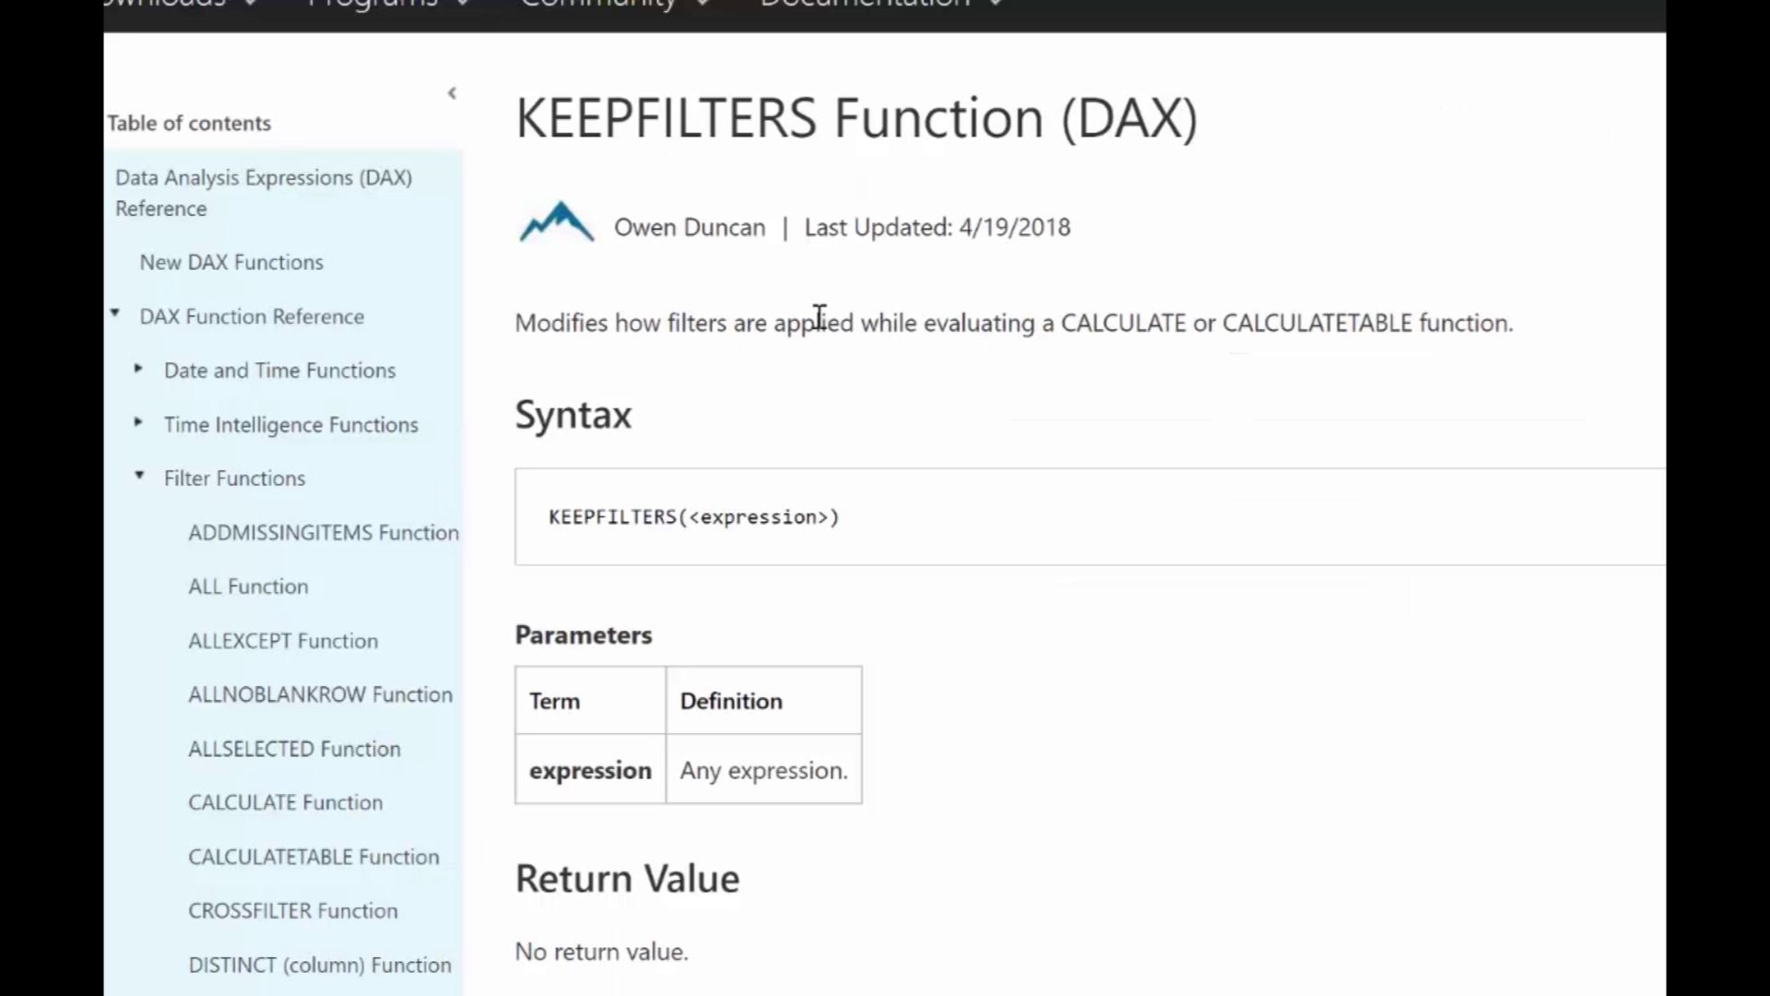
key("alt+Tab")
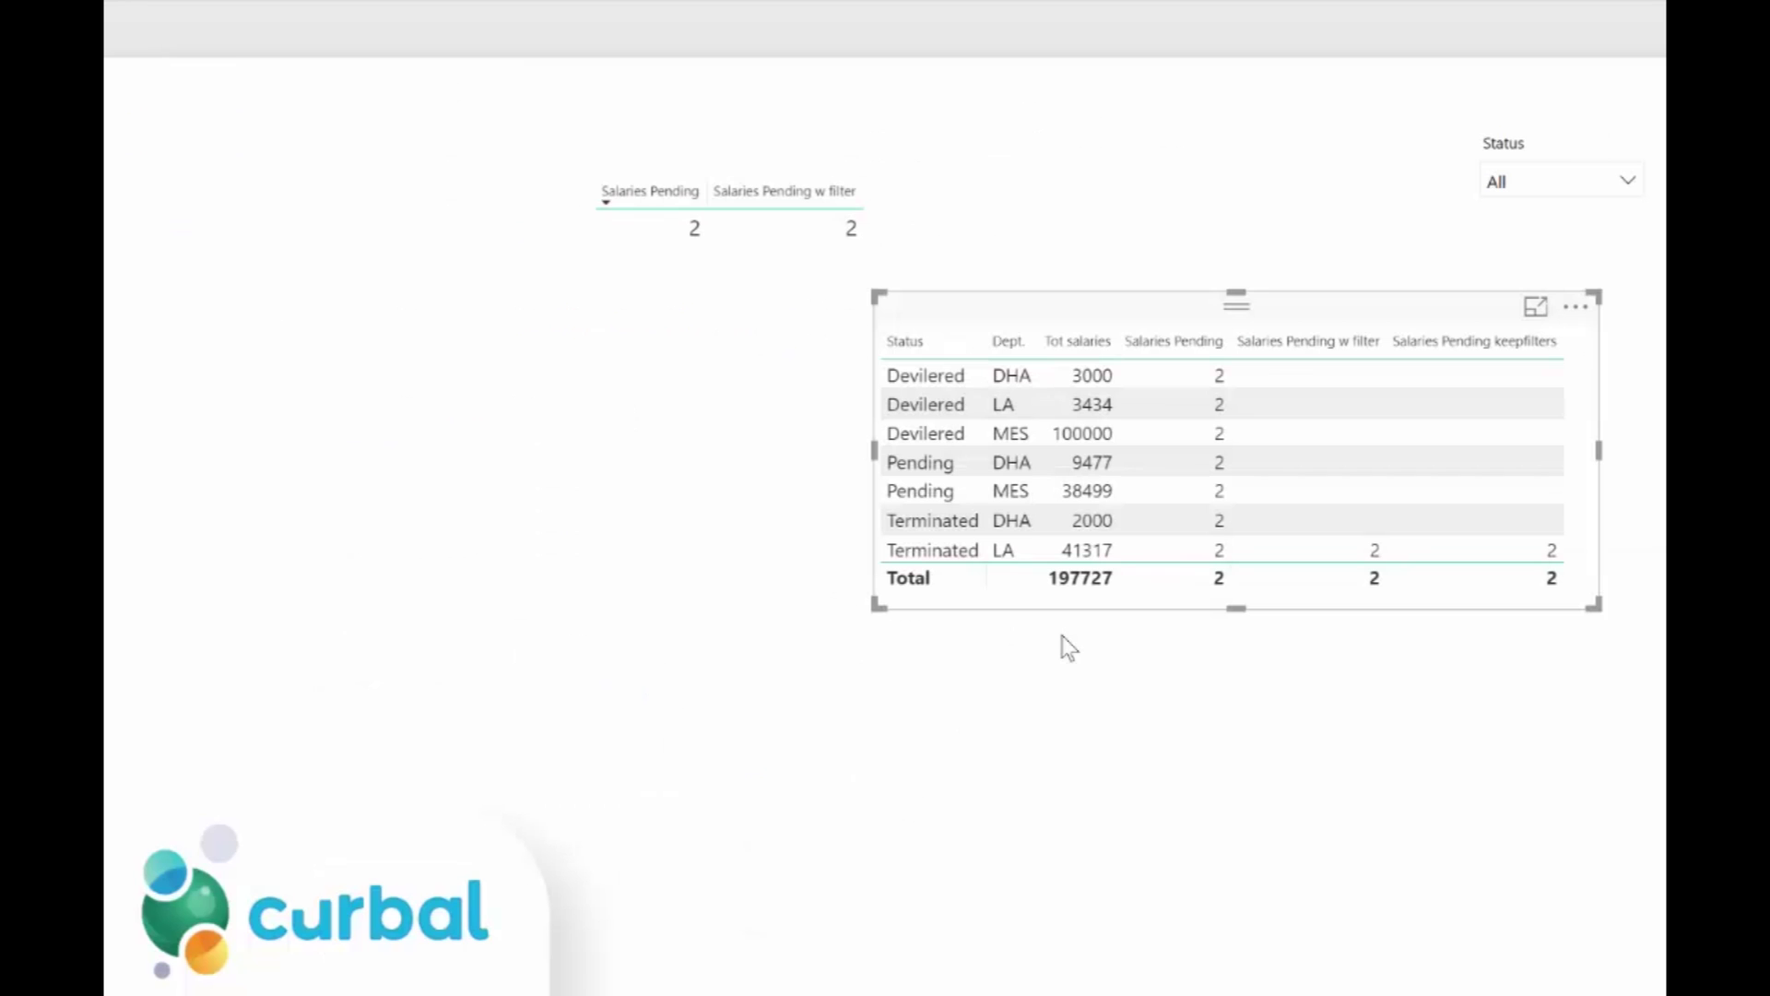